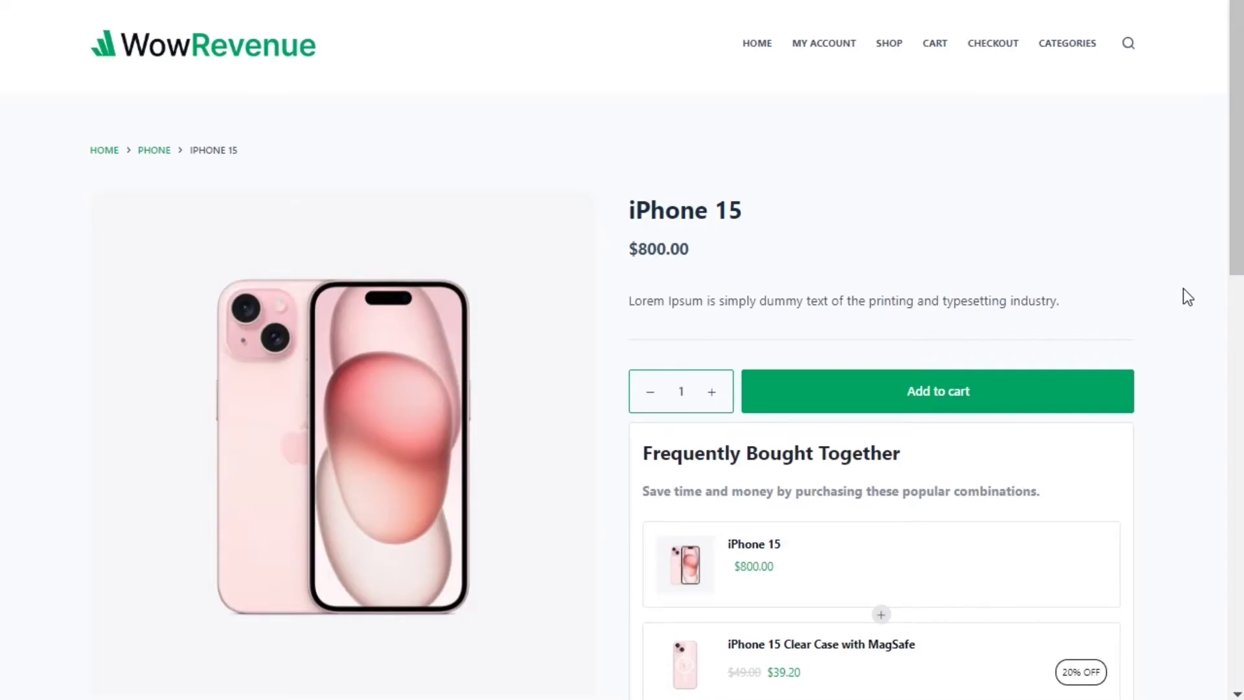
- Add the MagSafe clear case and 20w adapter to the iPhone 15 bundle, totalling $859.20 for 3 items
scroll(1183, 289, "down", 5)
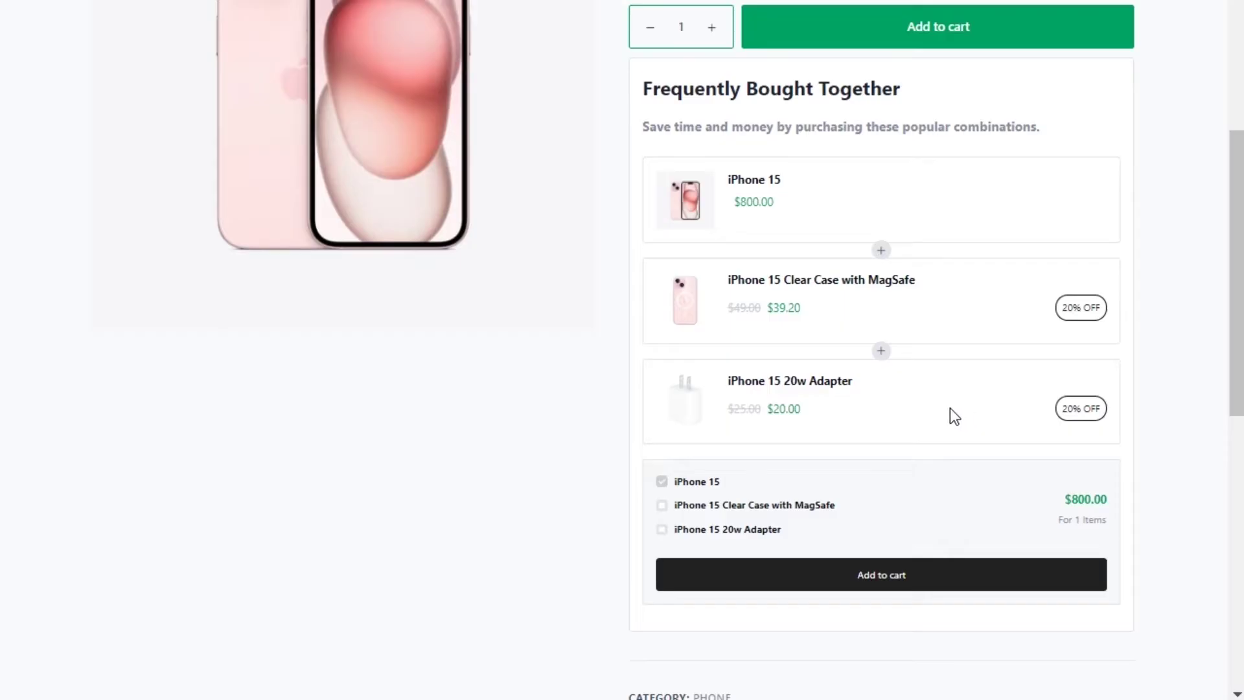
left_click(662, 508)
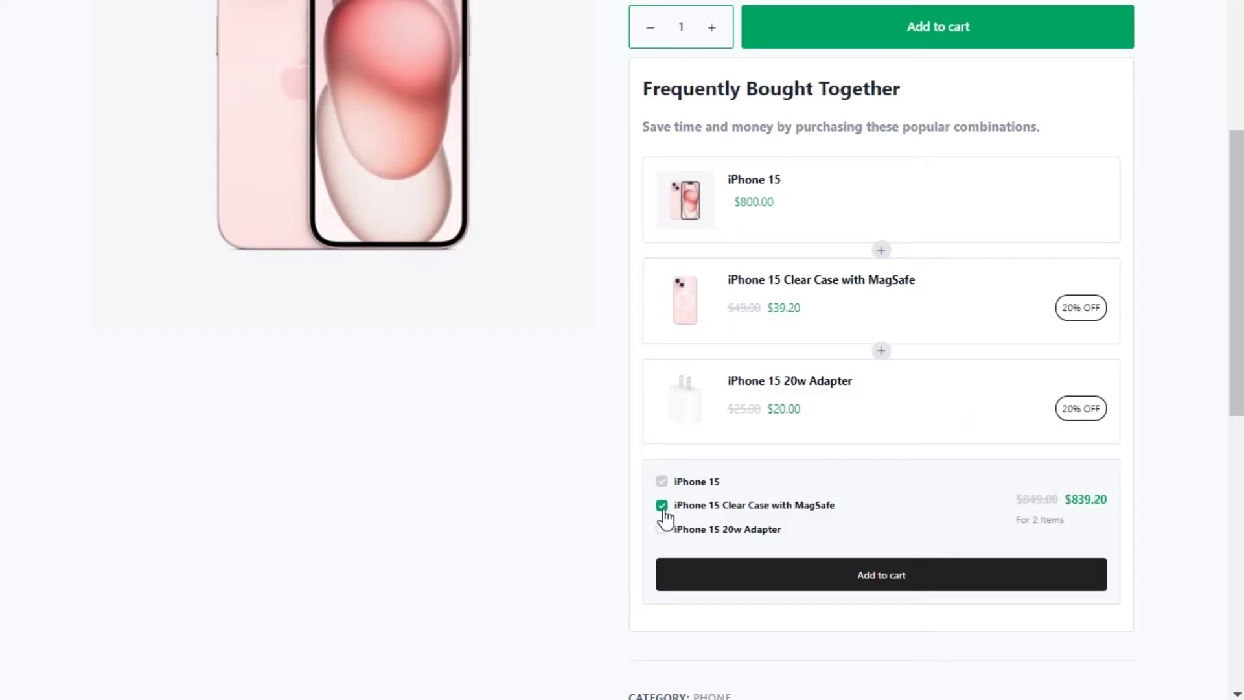
left_click(662, 530)
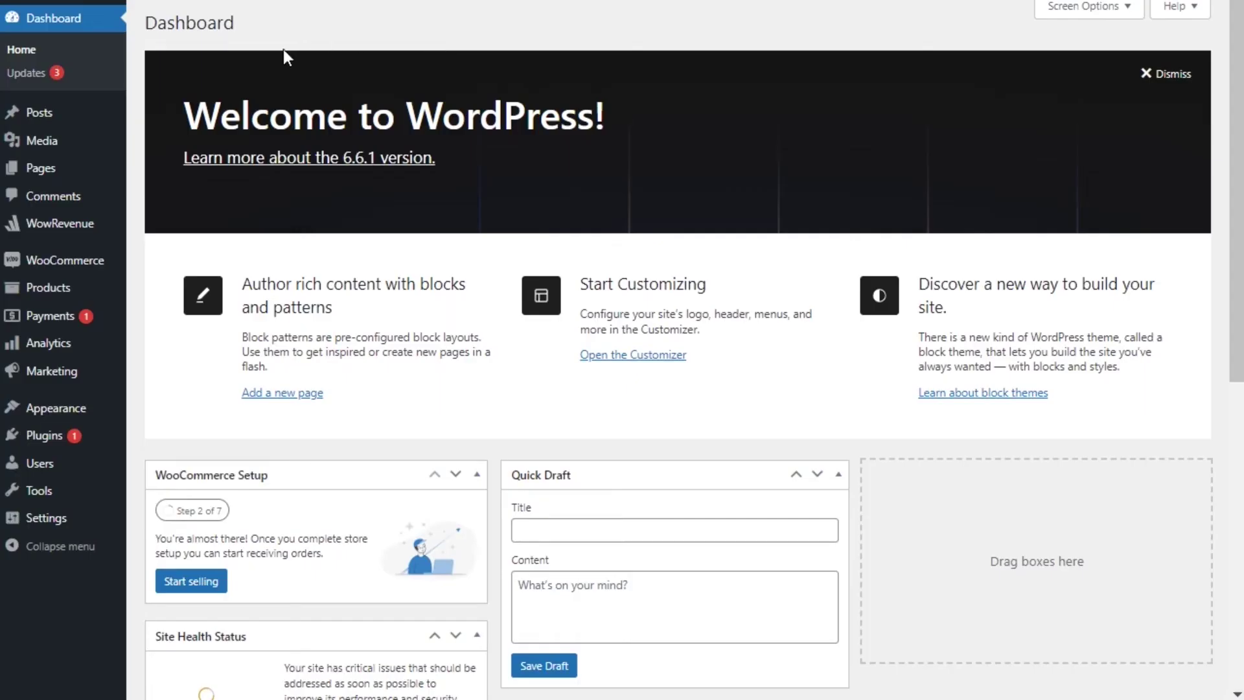
- Open WowRevenue and bring up the list of campaign types for a new campaign
left_click(86, 225)
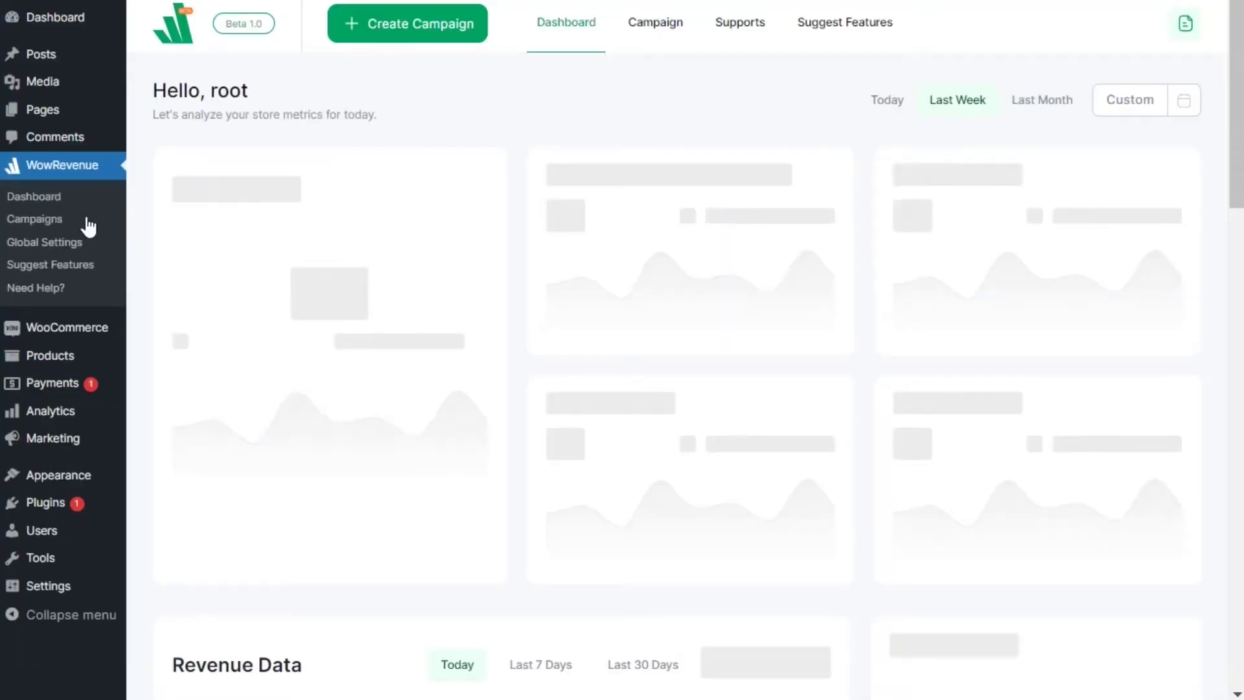
left_click(396, 25)
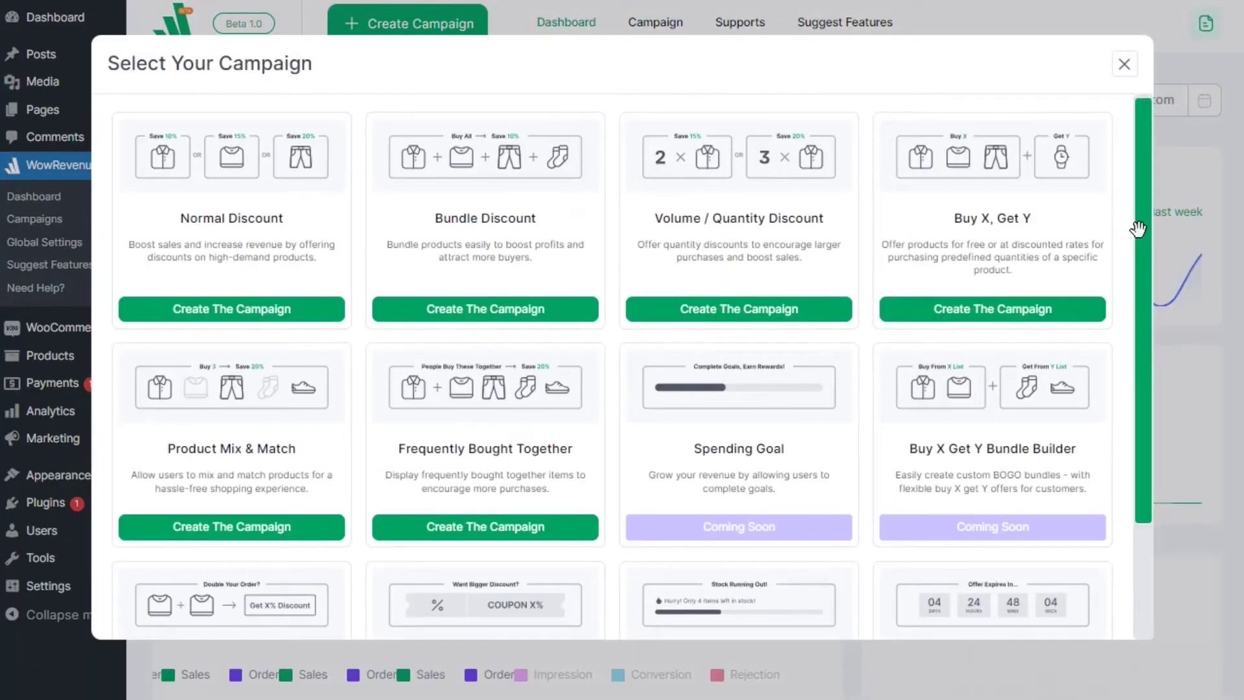
left_click_drag(1138, 228, 1147, 193)
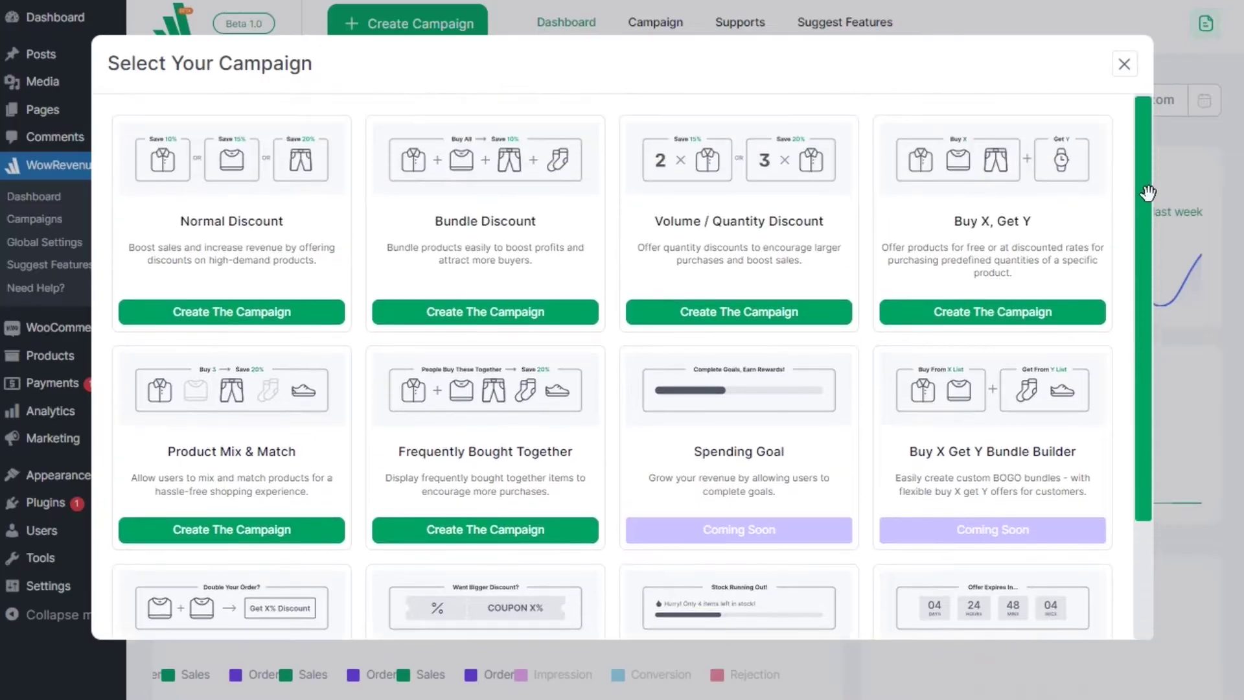
- Create a Frequently Bought Together campaign named 'frequently bought together'
left_click(541, 531)
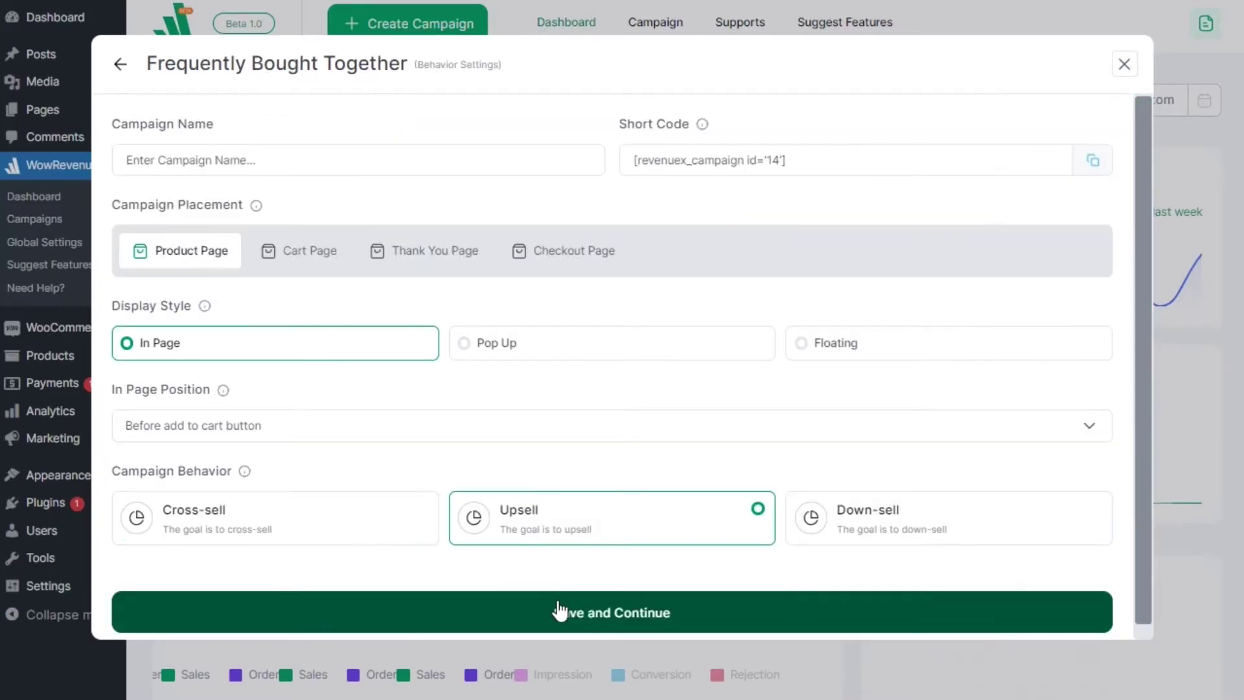
left_click(454, 160)
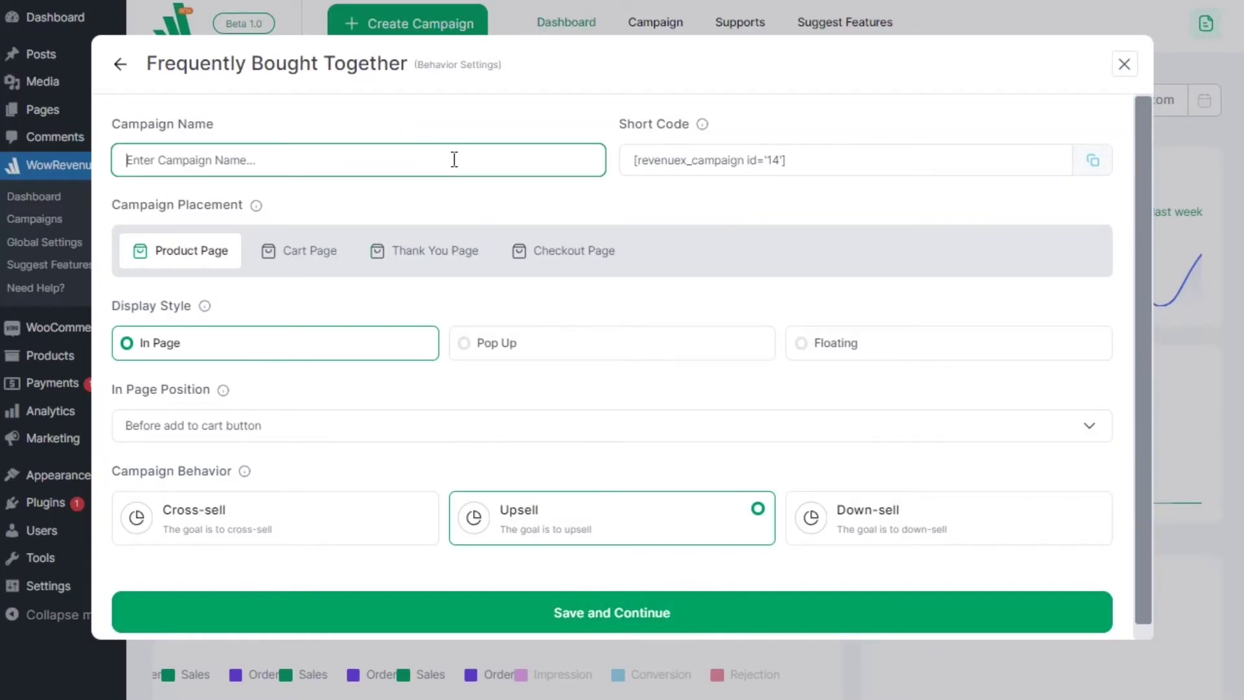
type("frequently bought together")
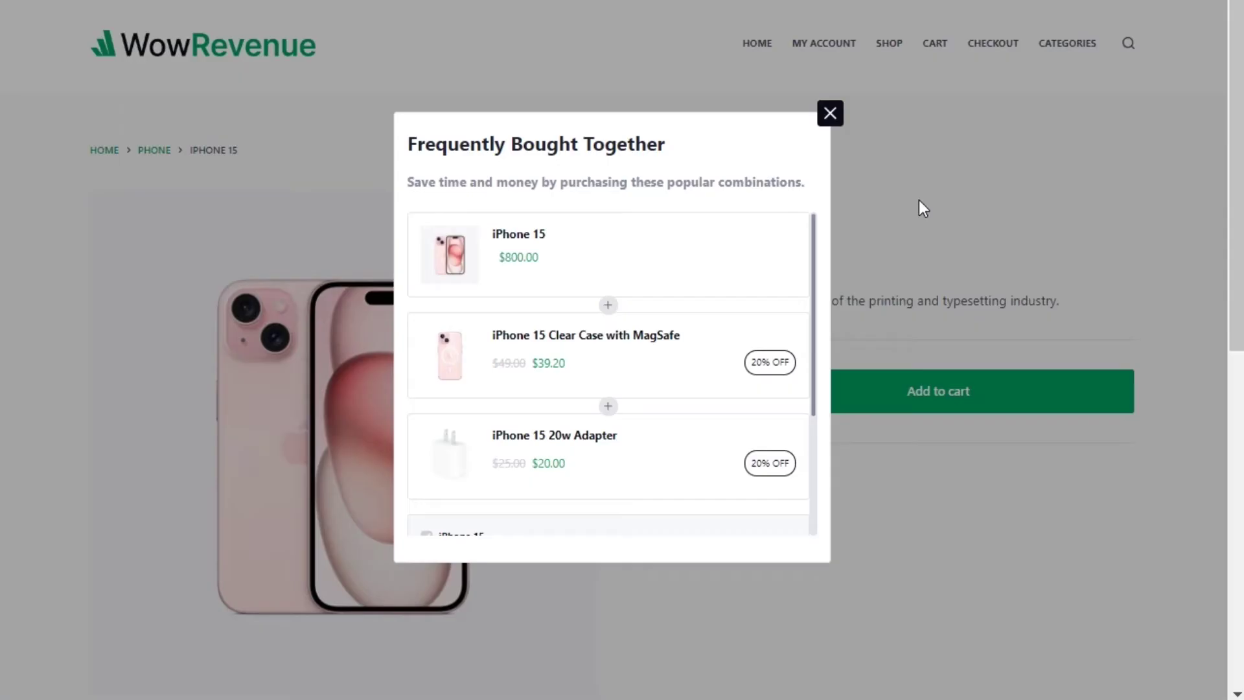
- Scroll the iPhone 15 page to preview the bundle offer as a popup and floating panel
scroll(732, 247, "down", 3)
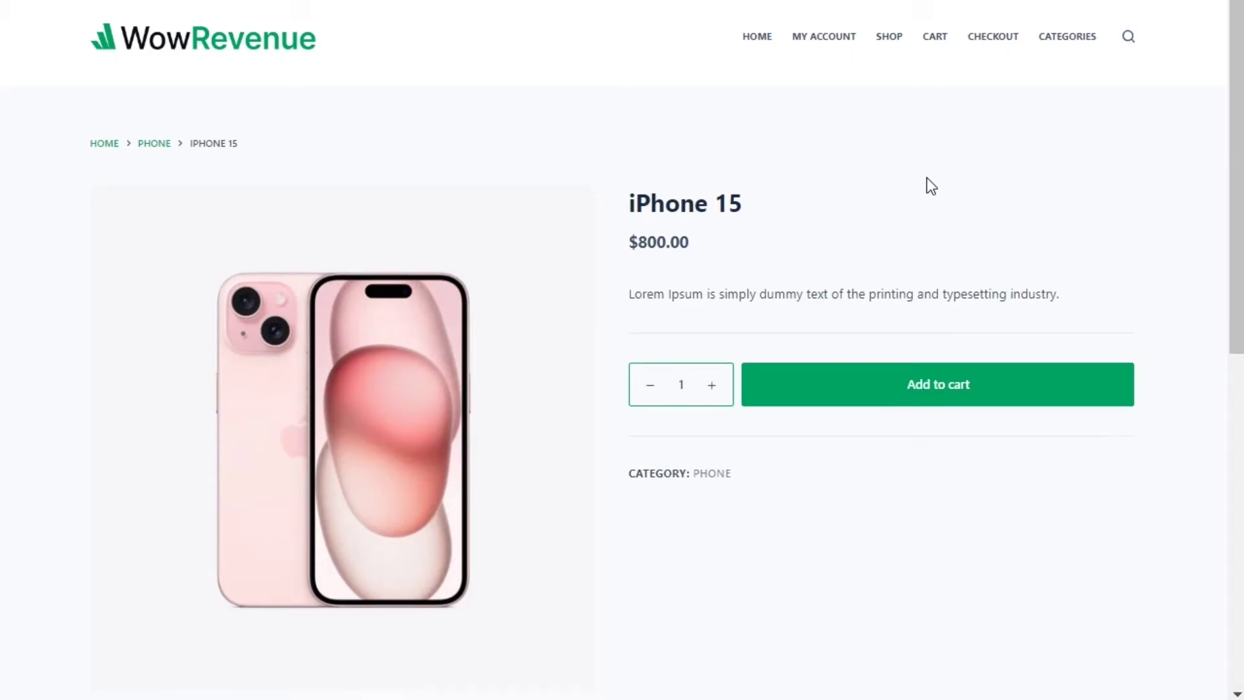
scroll(926, 177, "down", 5)
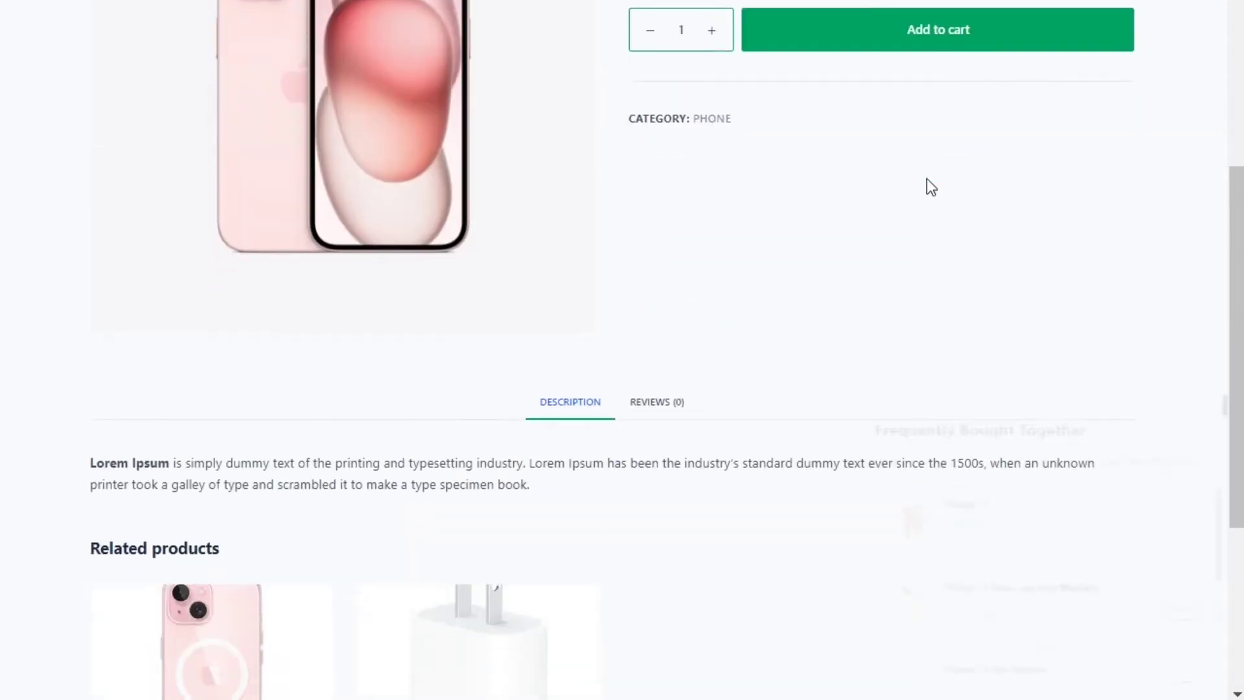
scroll(962, 455, "down", 5)
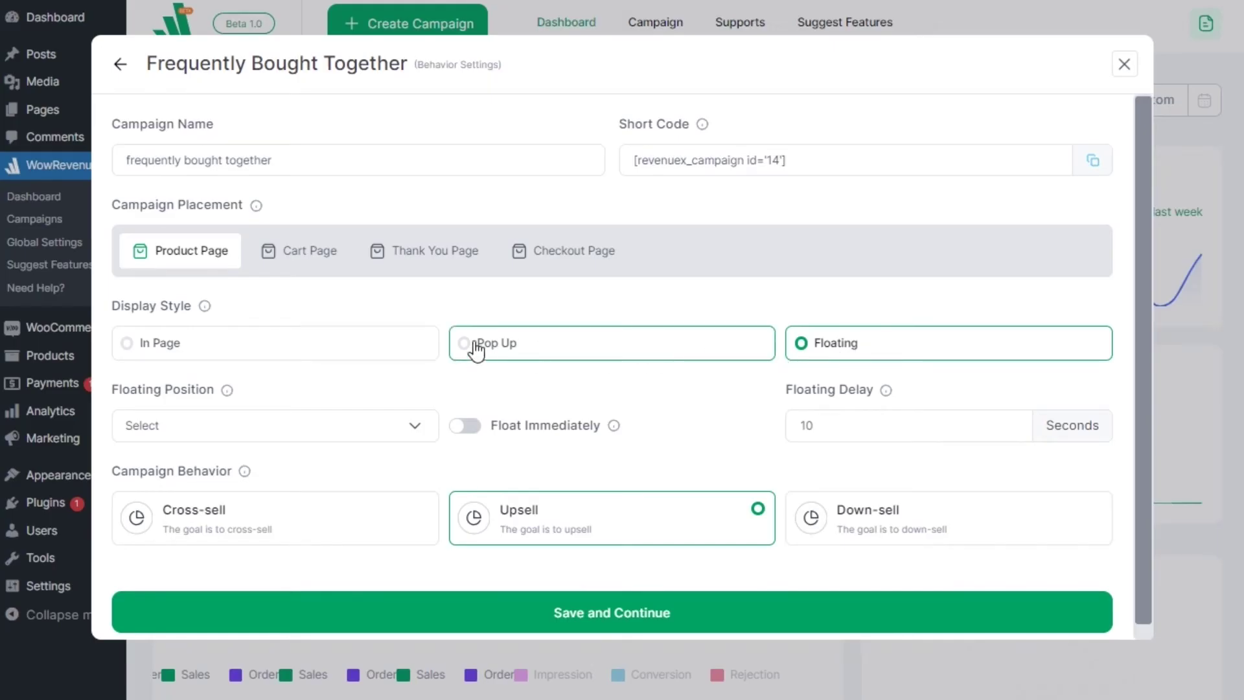
- Show the offer In Page, positioned after the add to cart button
left_click(377, 348)
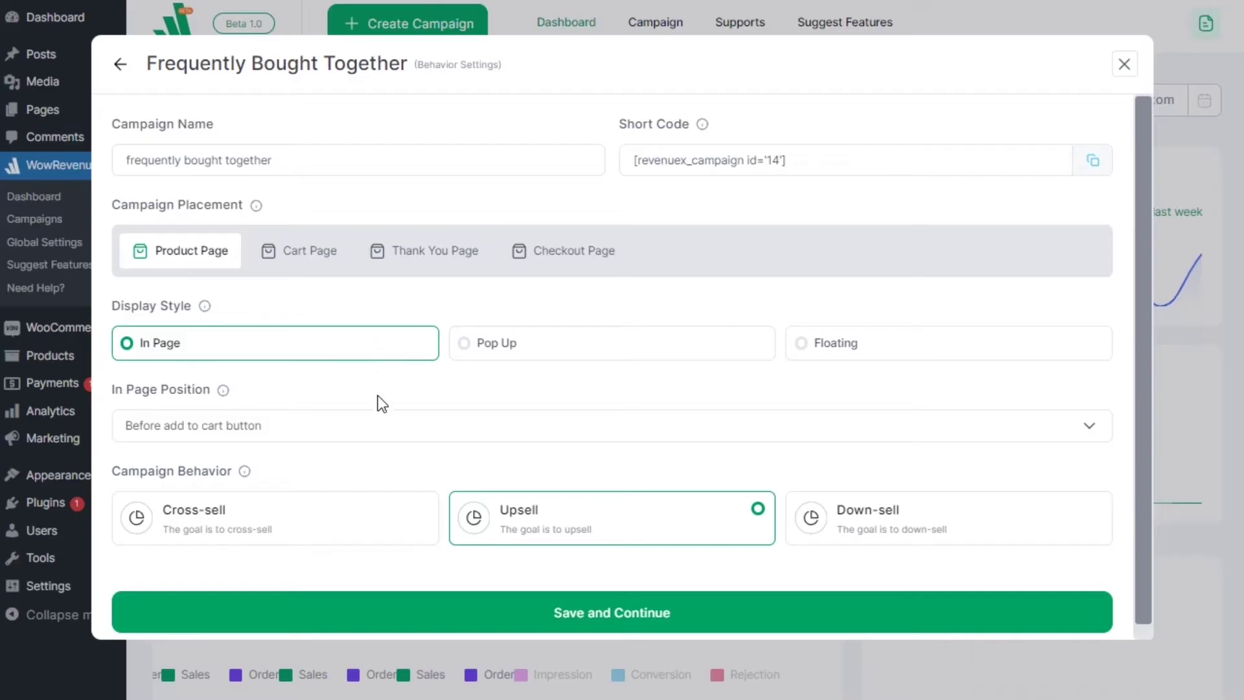
left_click(380, 431)
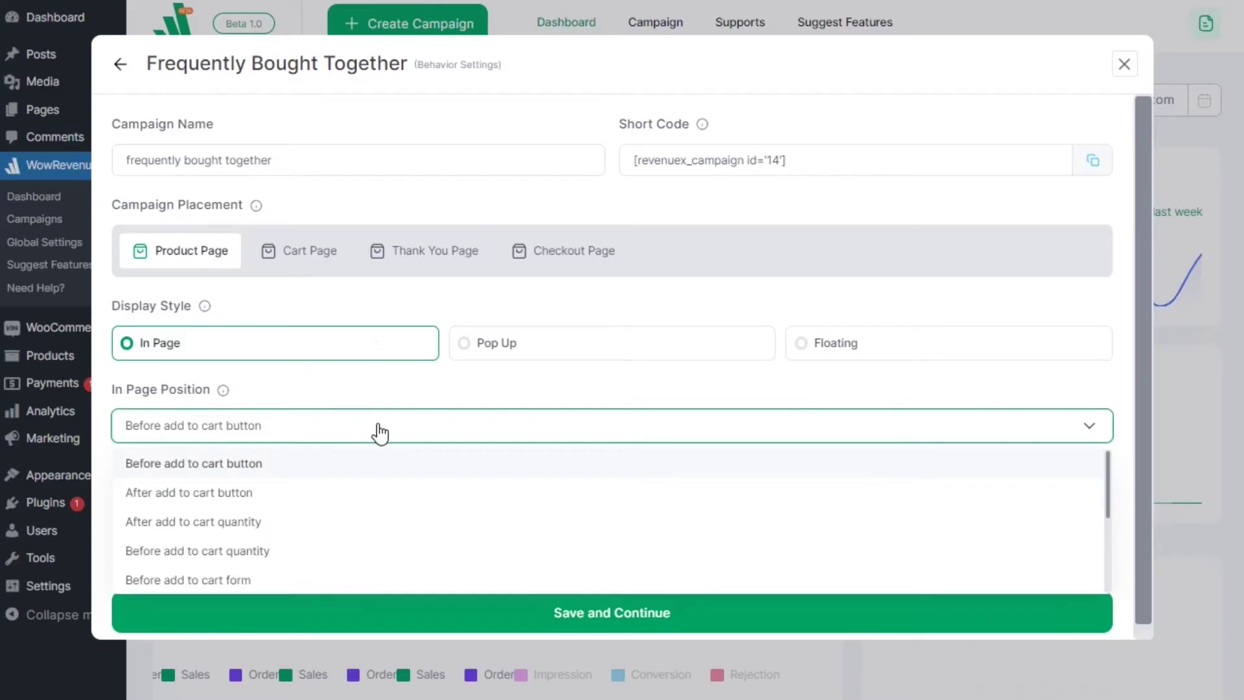
scroll(397, 486, "down", 5)
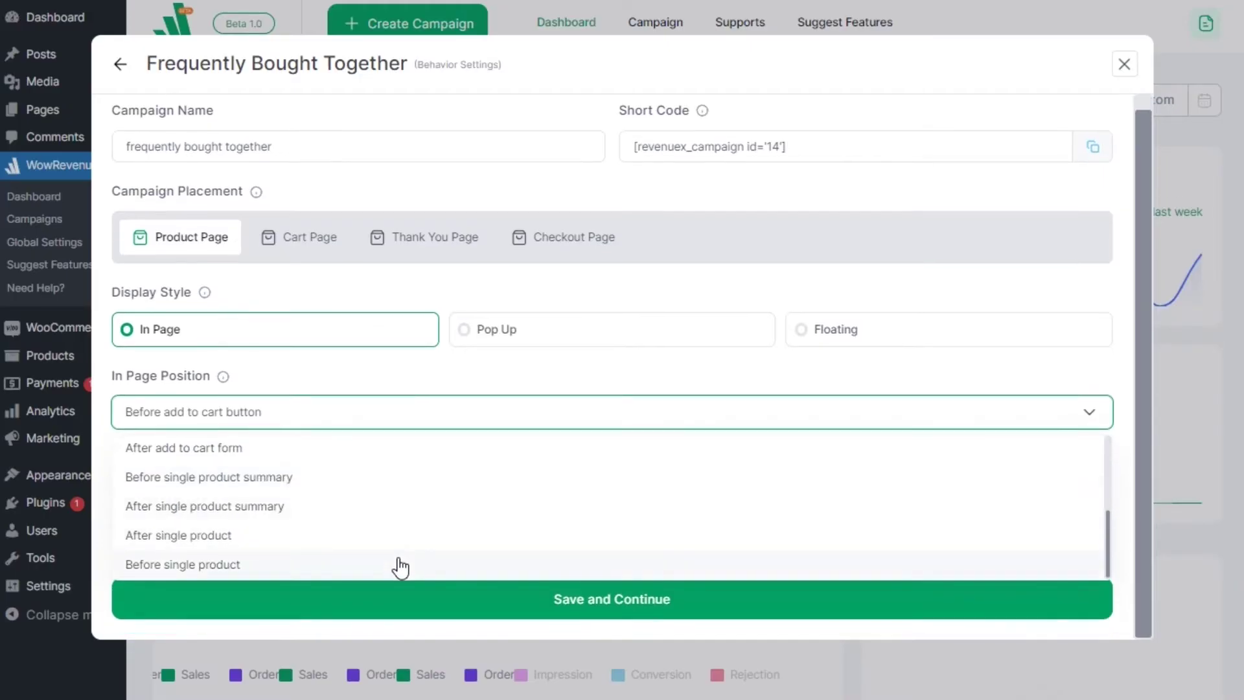
scroll(402, 557, "up", 2)
scroll(403, 556, "up", 1)
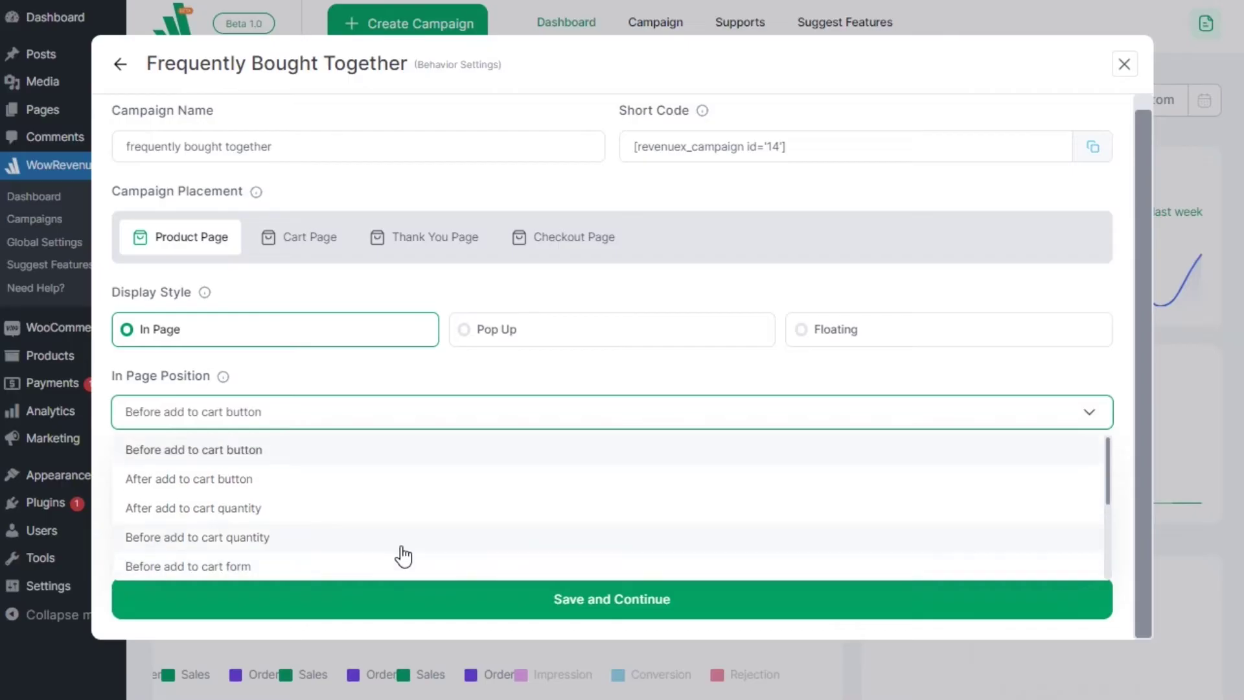
scroll(403, 556, "up", 1)
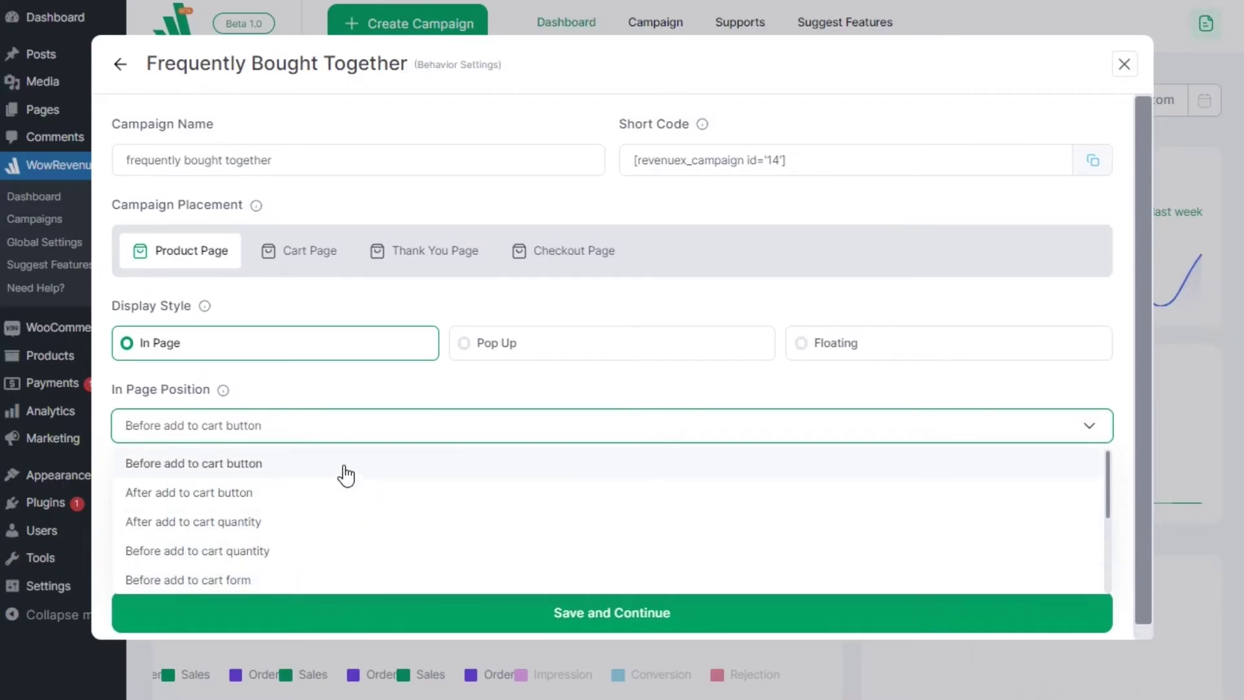
left_click(345, 495)
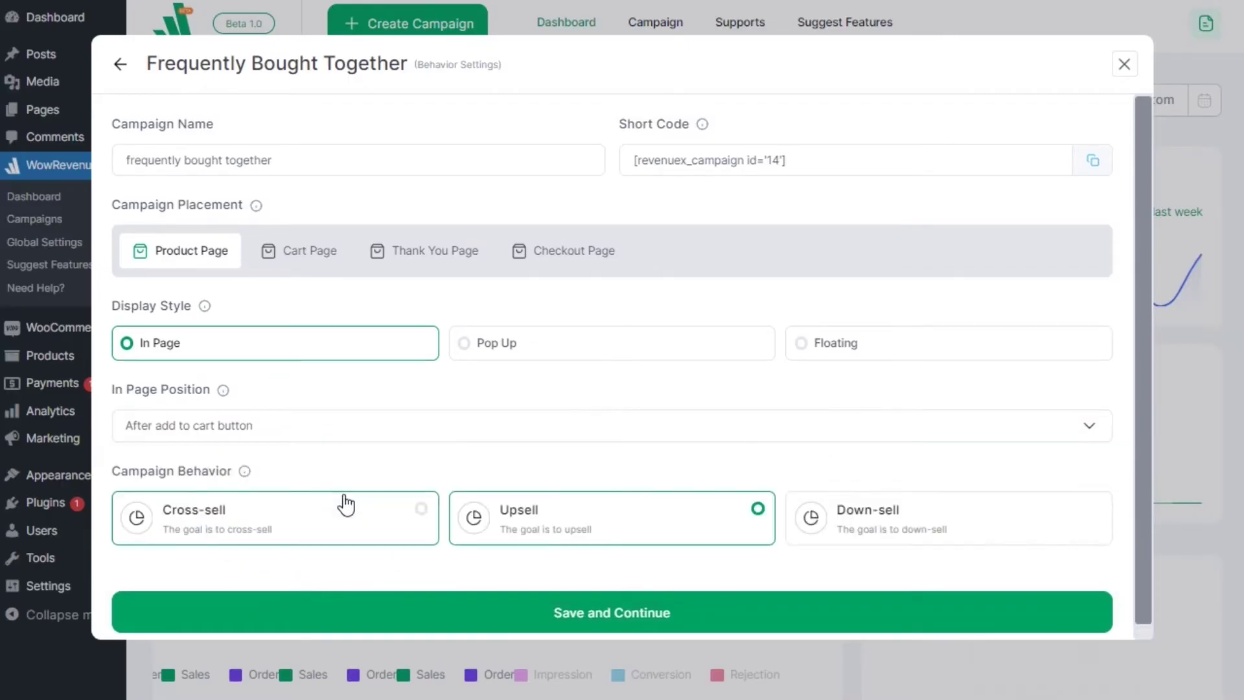
- Try the Cross-sell and Down-sell behaviours, settle on Upsell, and save the behaviour settings
left_click(565, 525)
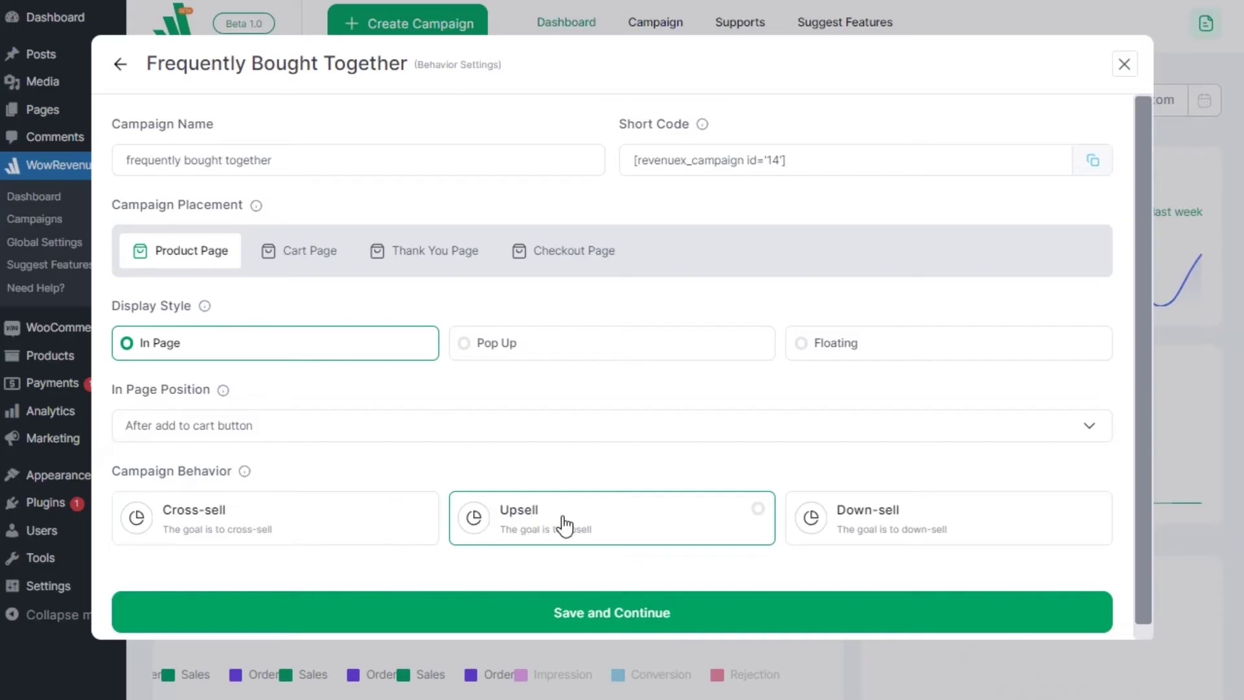
left_click(565, 526)
left_click(389, 522)
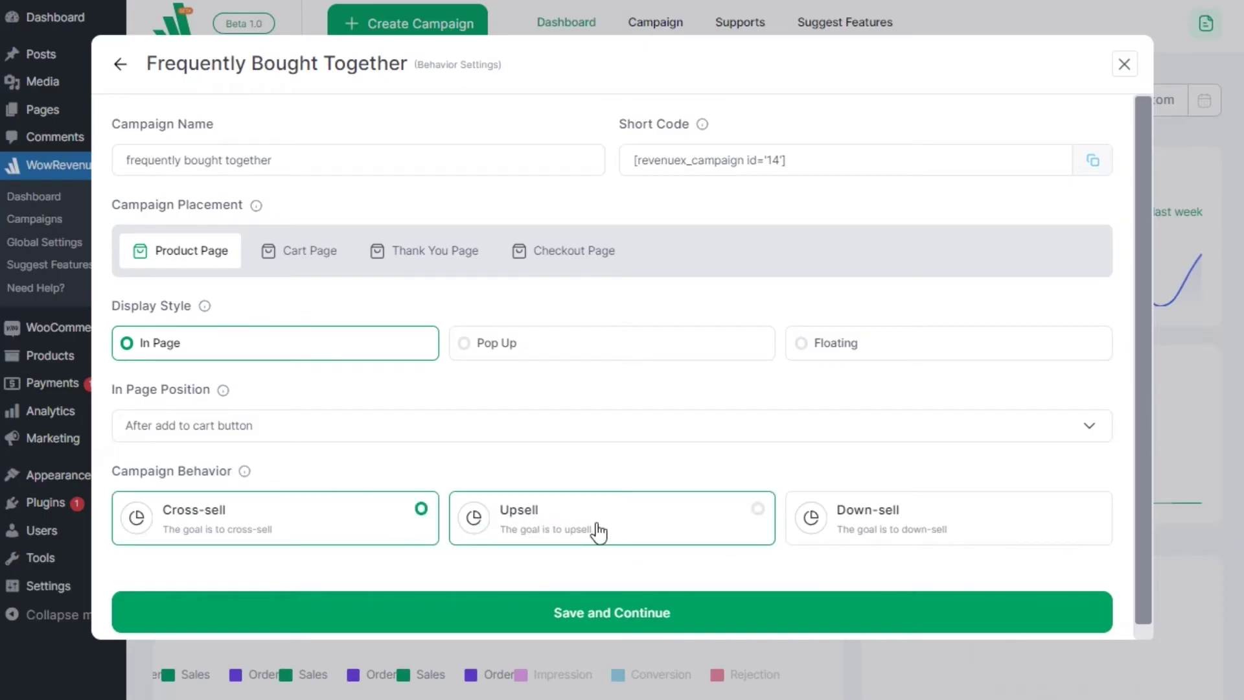
left_click(823, 534)
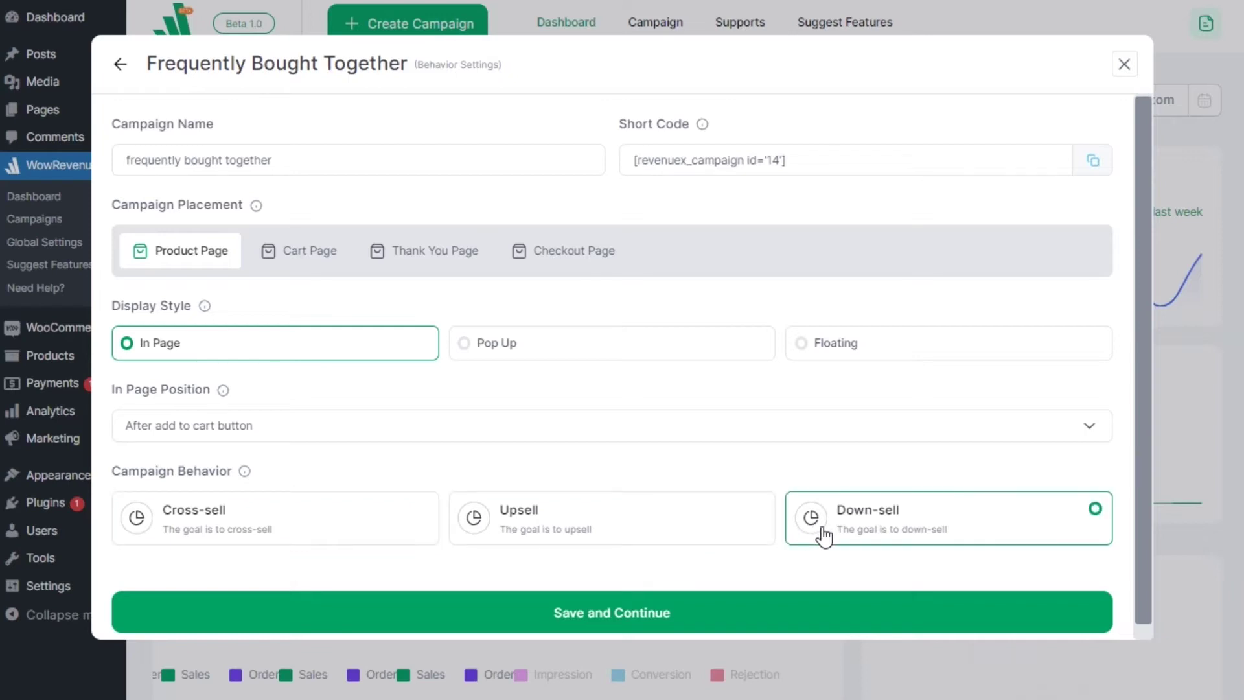
left_click(685, 532)
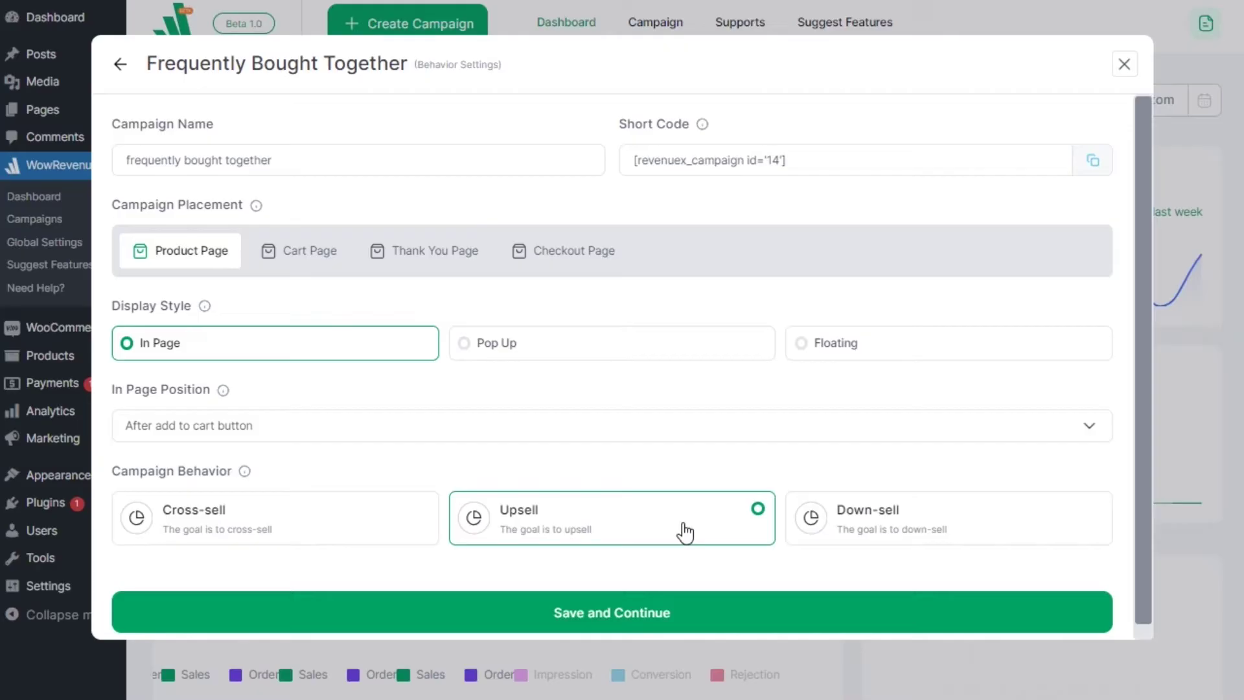
left_click(613, 619)
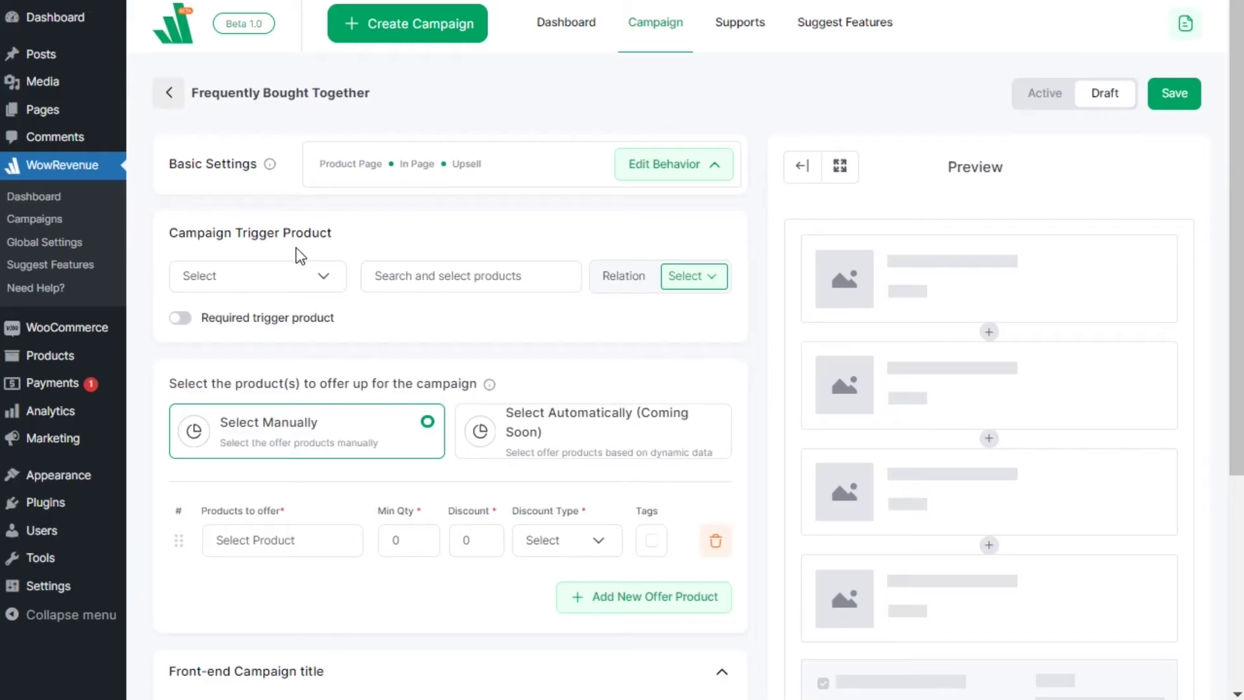
- Set the campaign trigger to Specific Product with iPhone 15 as the trigger product
left_click(298, 287)
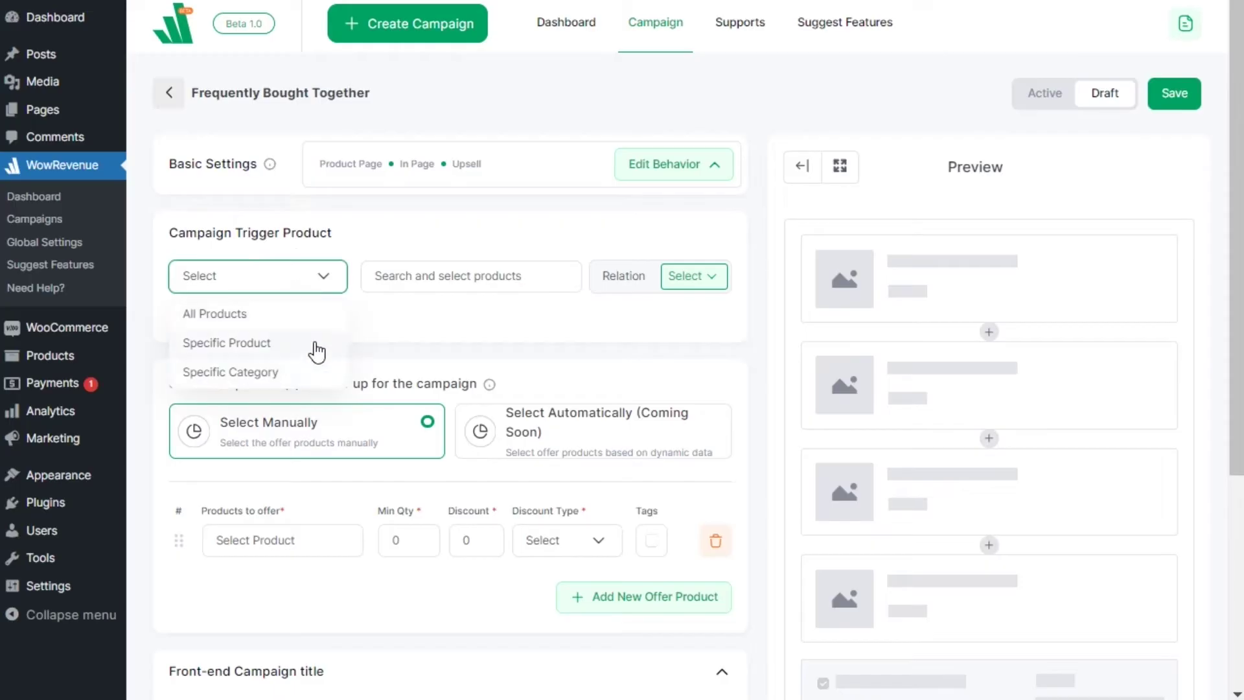
left_click(315, 347)
left_click(416, 275)
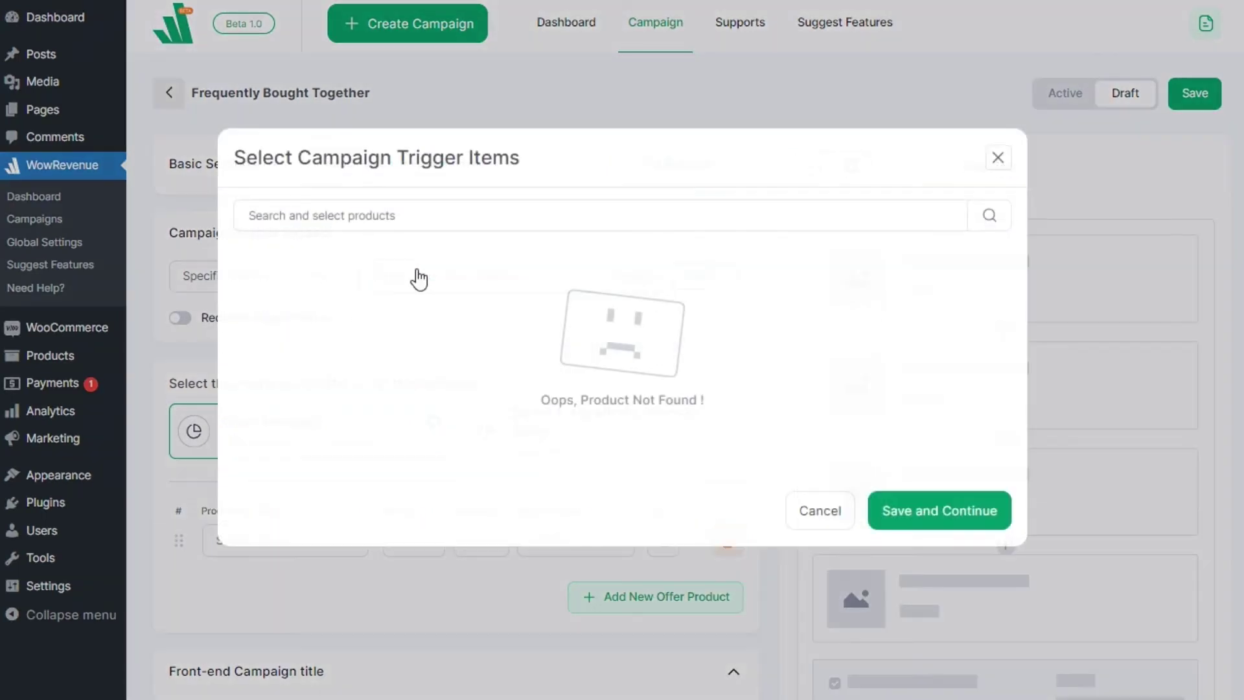
left_click(434, 218)
type("iphone")
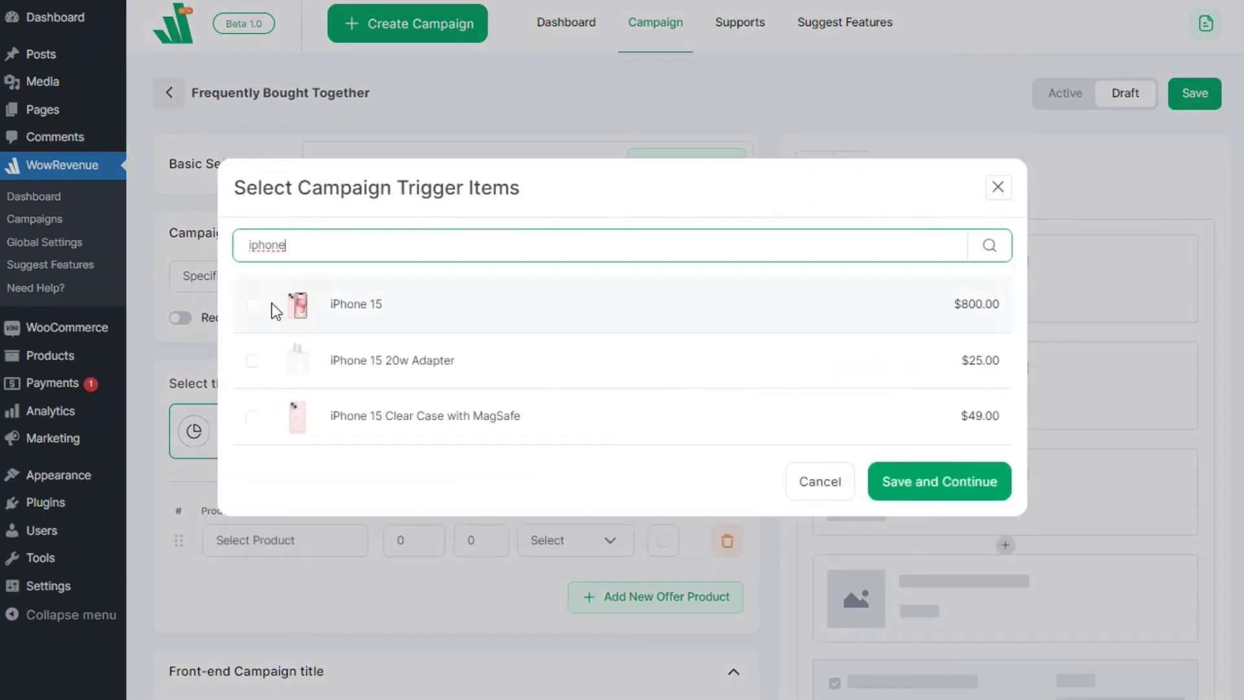
left_click(252, 305)
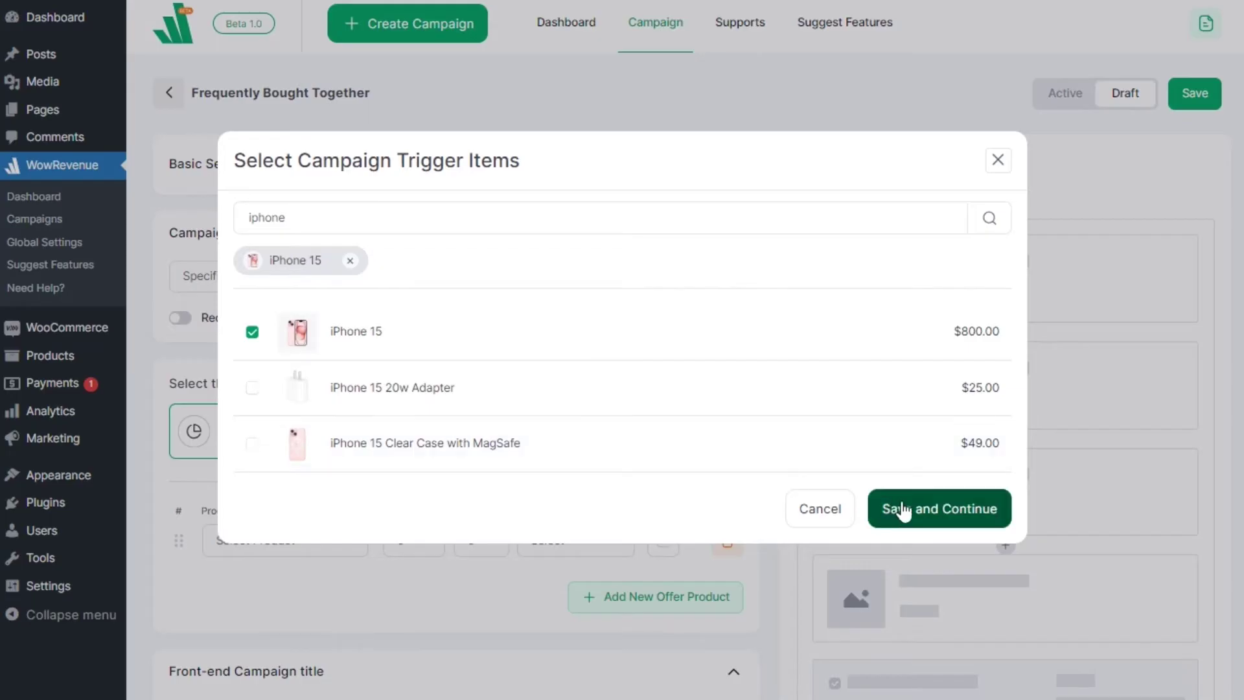
left_click(905, 510)
left_click(690, 278)
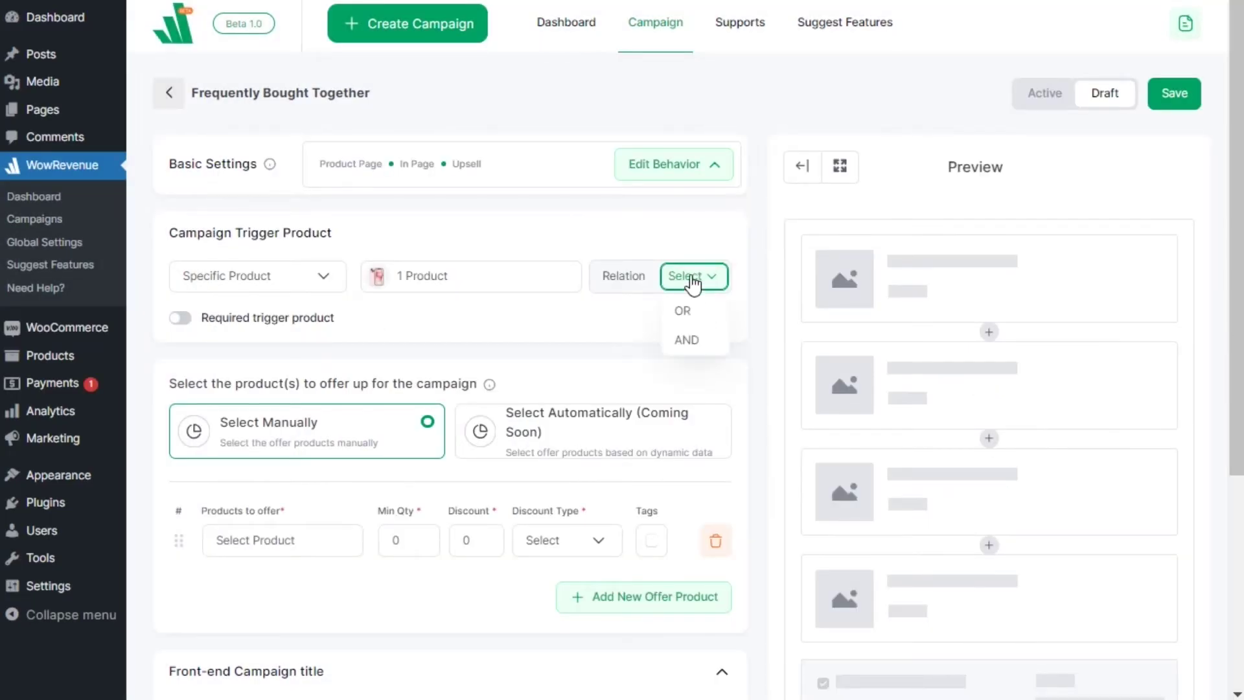
- Switch on Required trigger product for iPhone 15 and change the relation from AND to OR
left_click(688, 344)
left_click(184, 318)
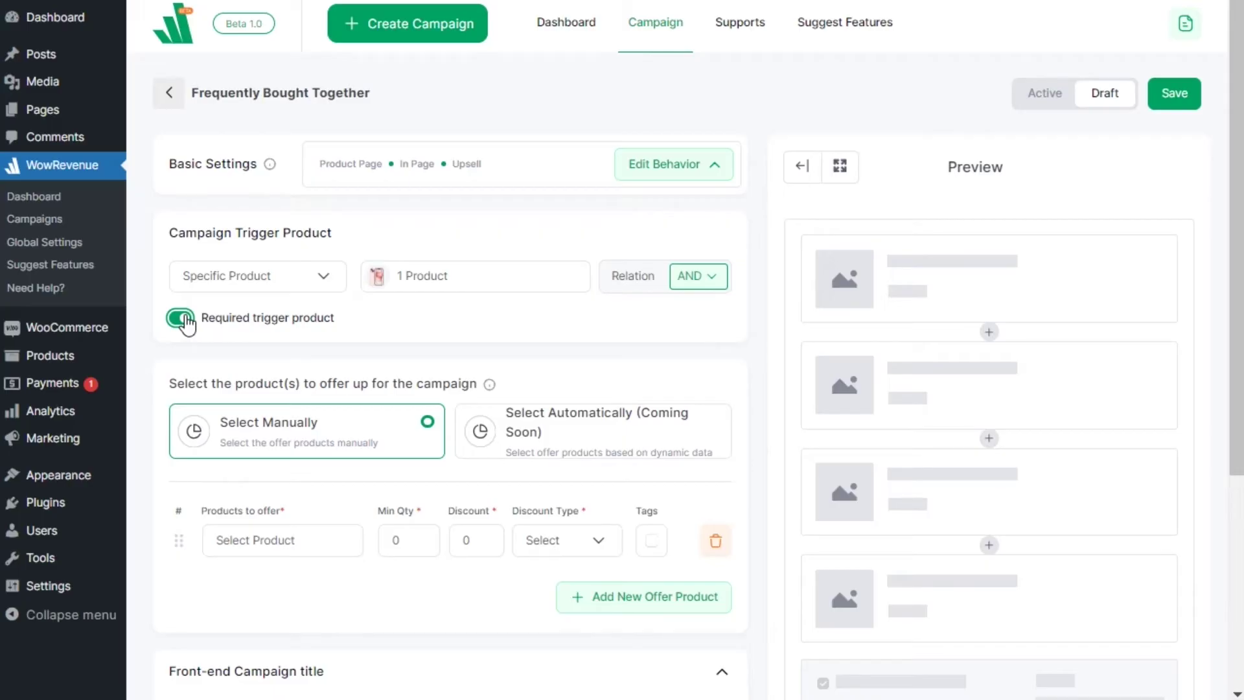
left_click(689, 277)
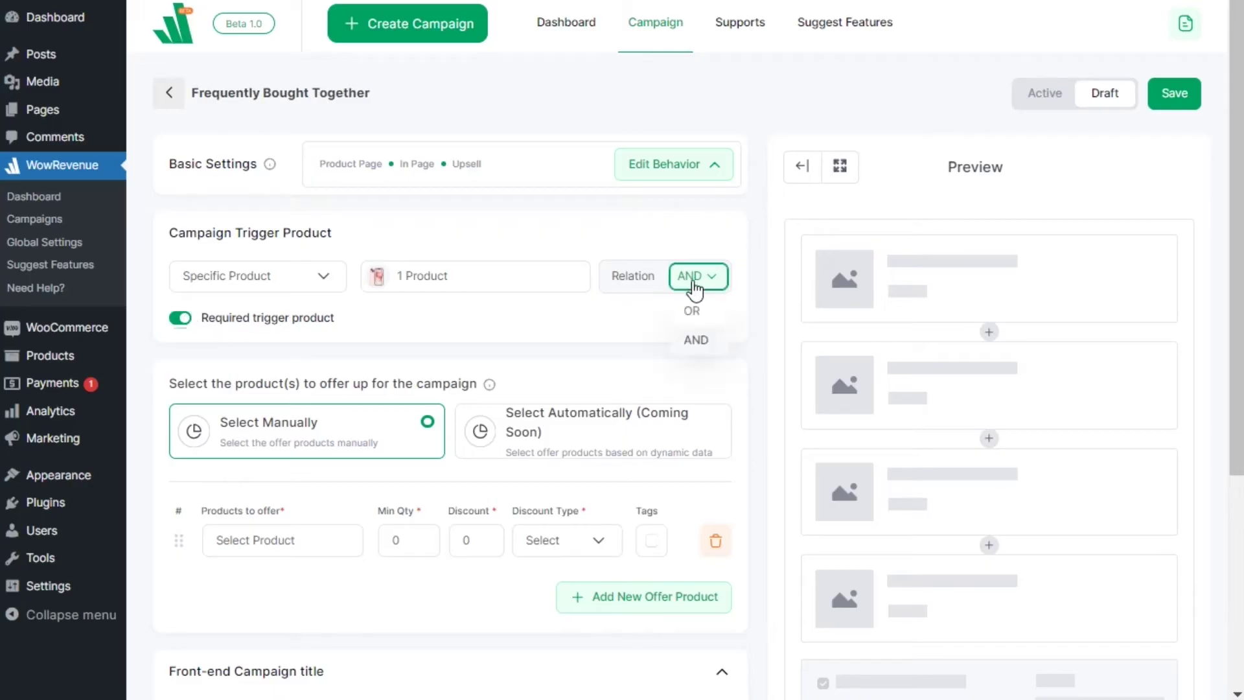
left_click(698, 313)
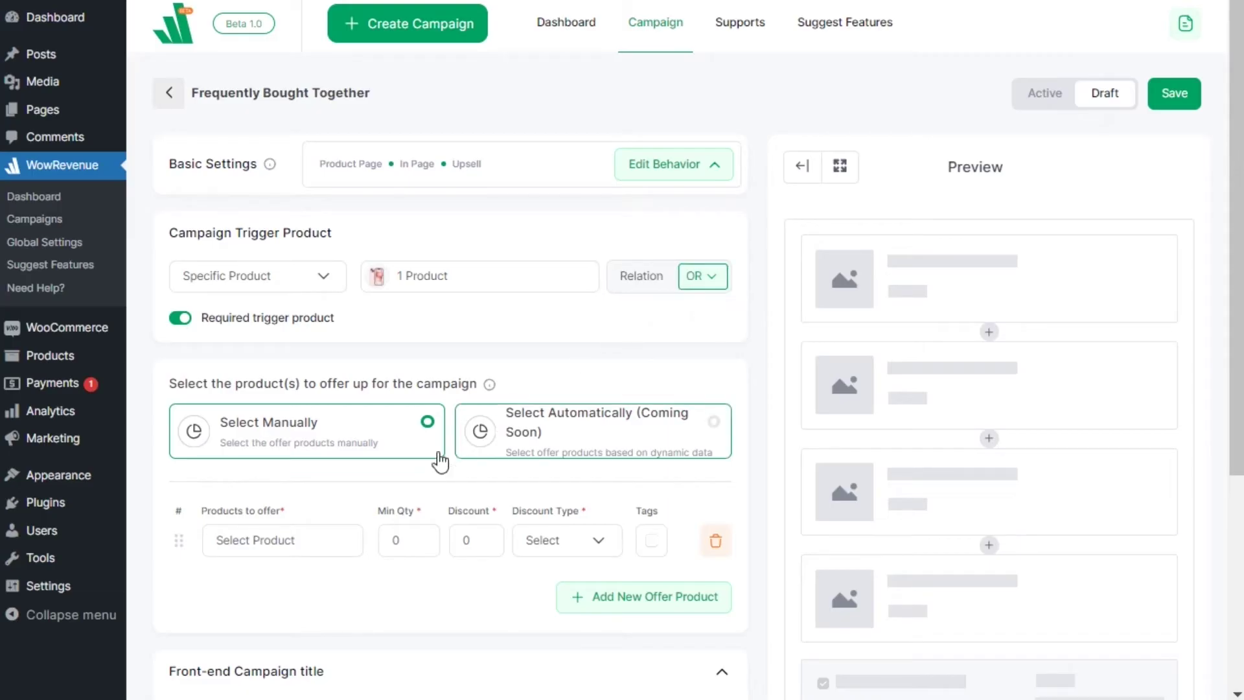
scroll(390, 465, "down", 2)
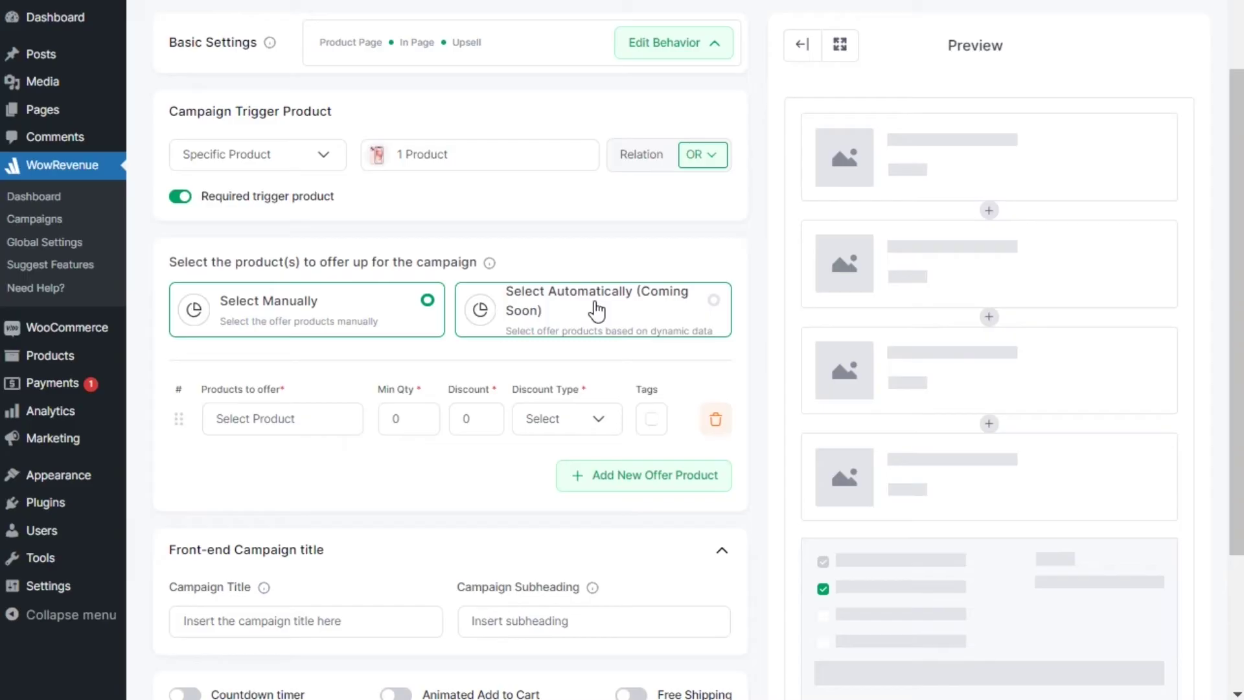
- Select iPhone 15 Clear Case with MagSafe and iPhone 15 20w Adapter as offer products
left_click(311, 422)
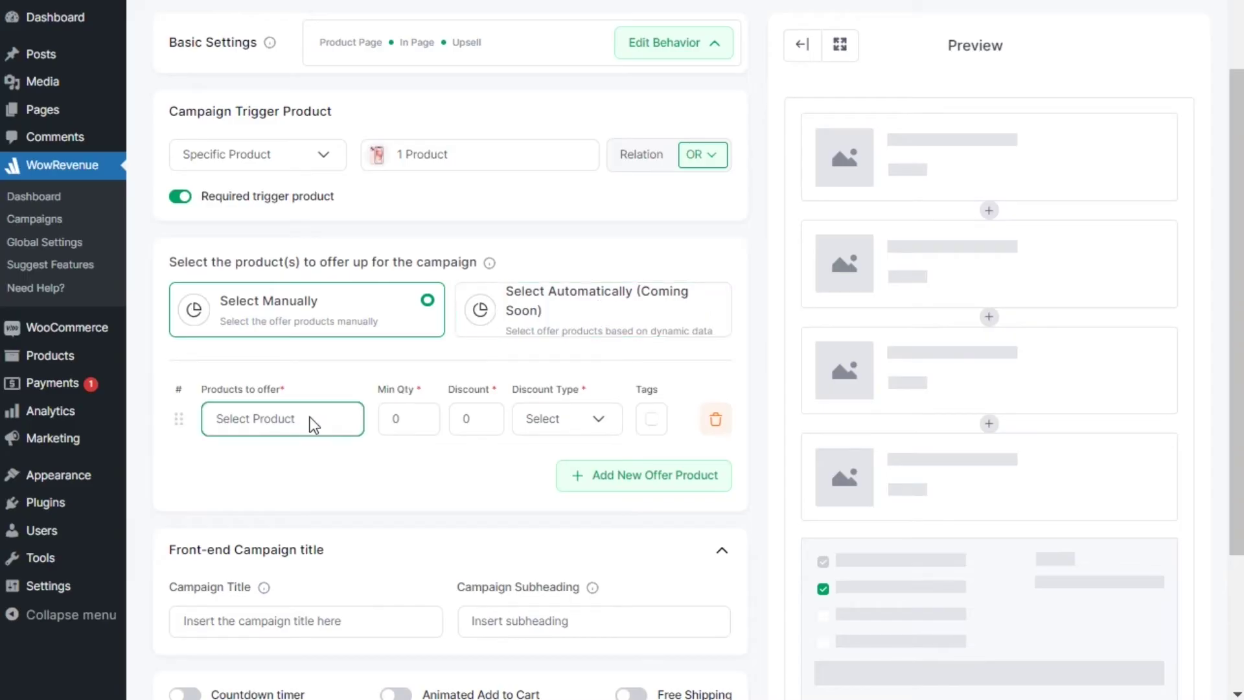
left_click(418, 217)
type("iphone")
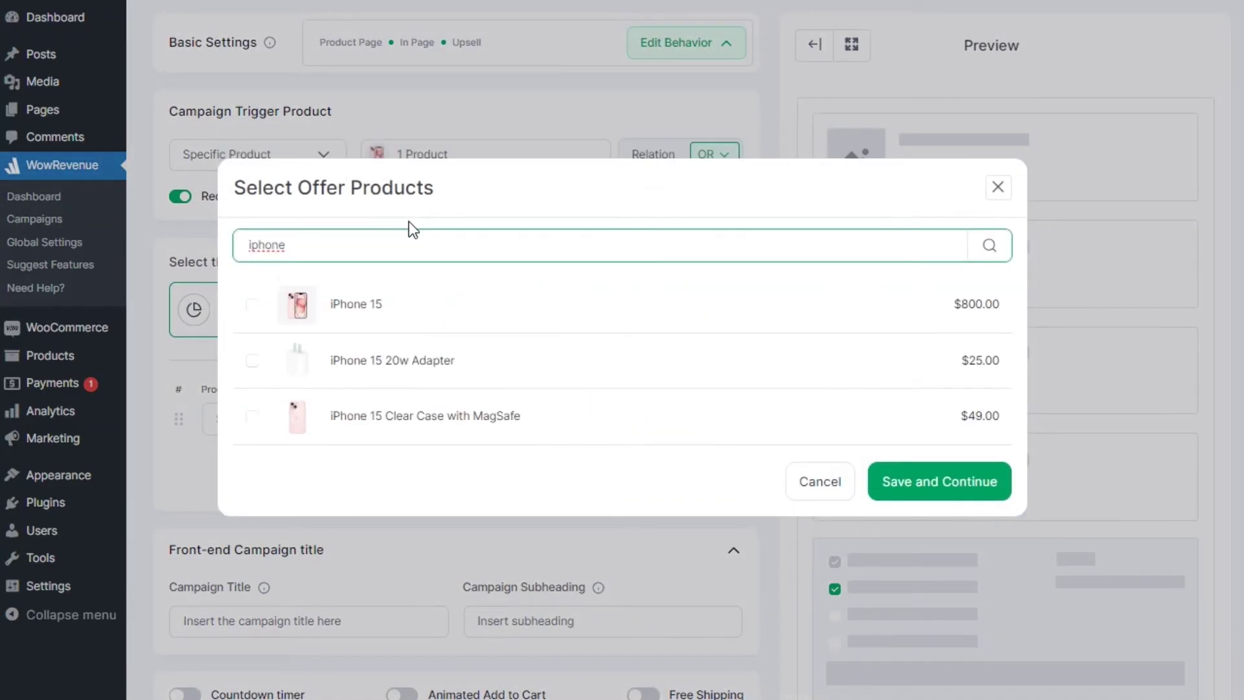
left_click(252, 416)
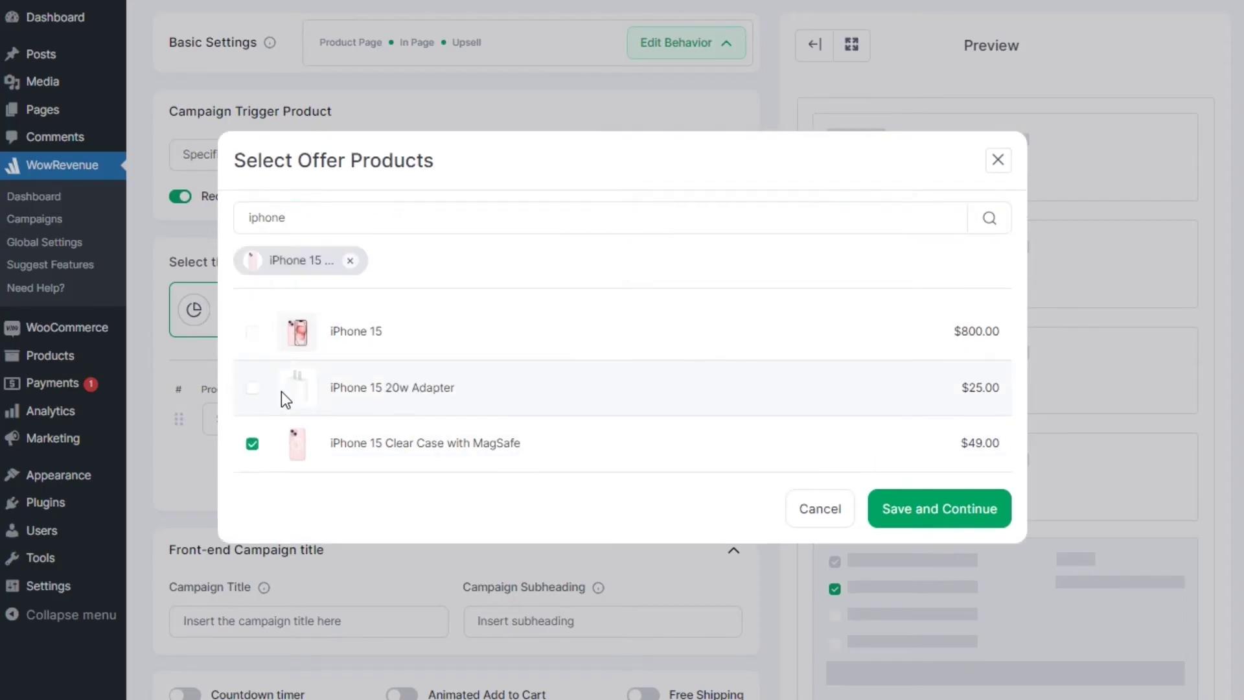
left_click(252, 387)
left_click(881, 508)
- Set the offer to Min Qty 1 with a 20 Percentage Discount
left_click(408, 418)
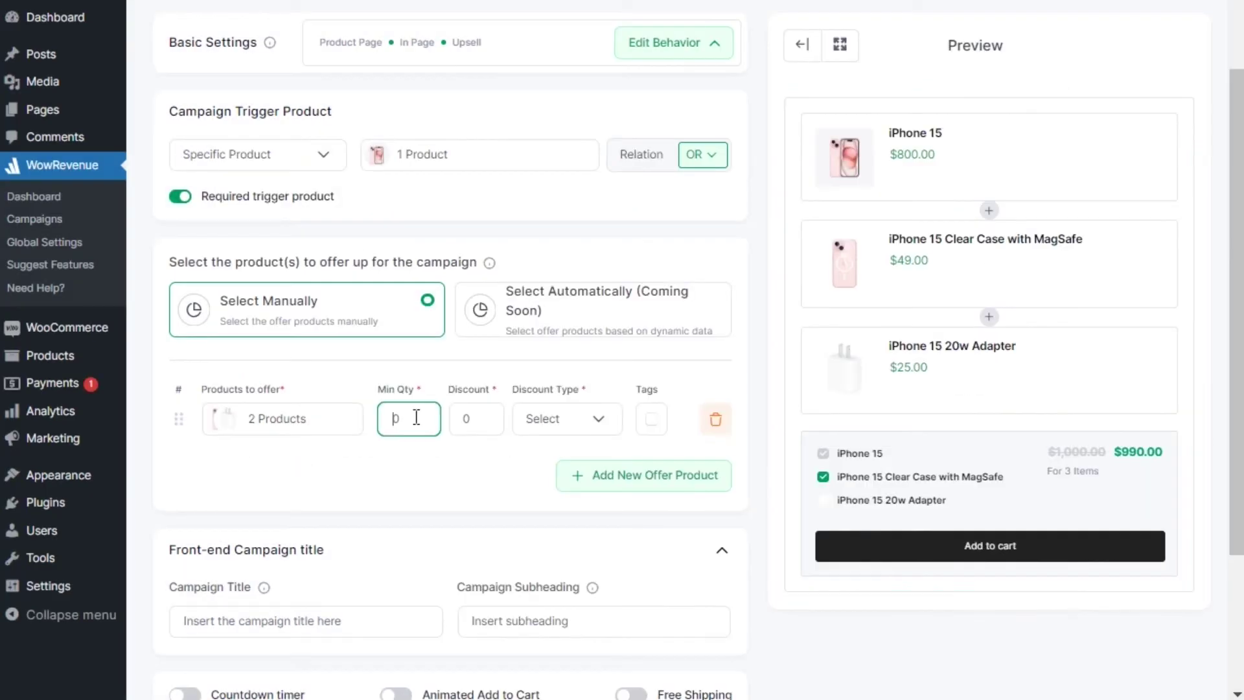
key("BackSpace")
type("1")
left_click(480, 417)
type("20")
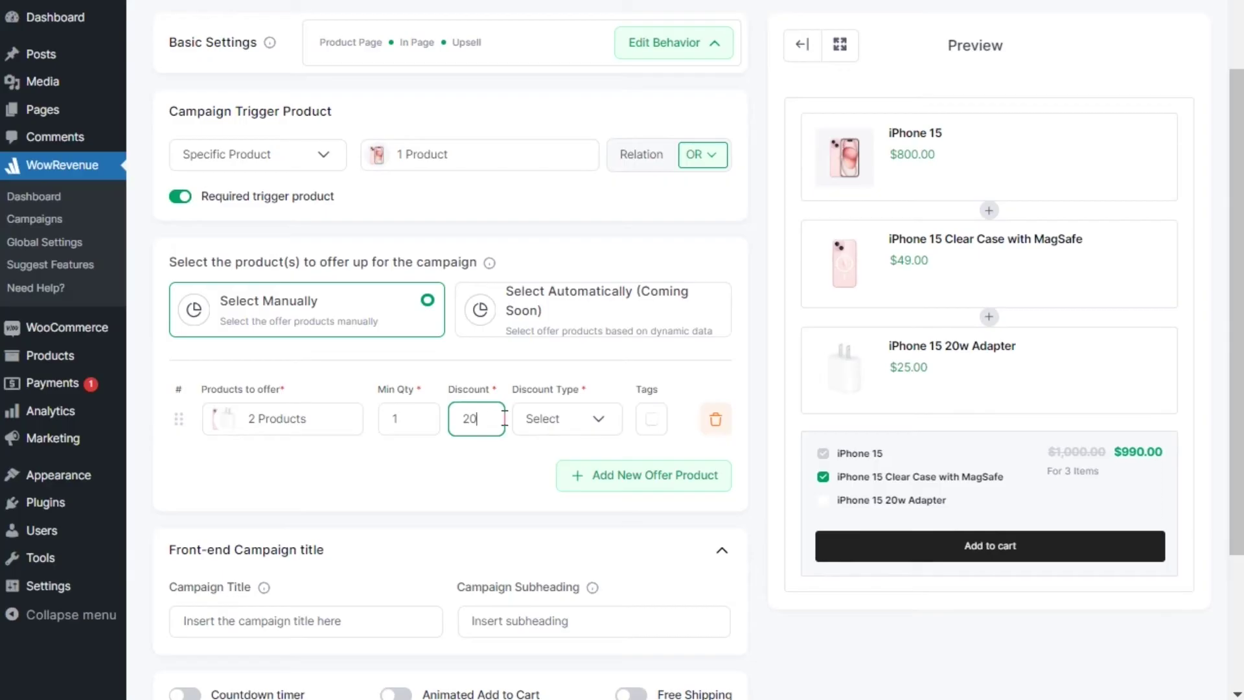
left_click(543, 419)
left_click(554, 458)
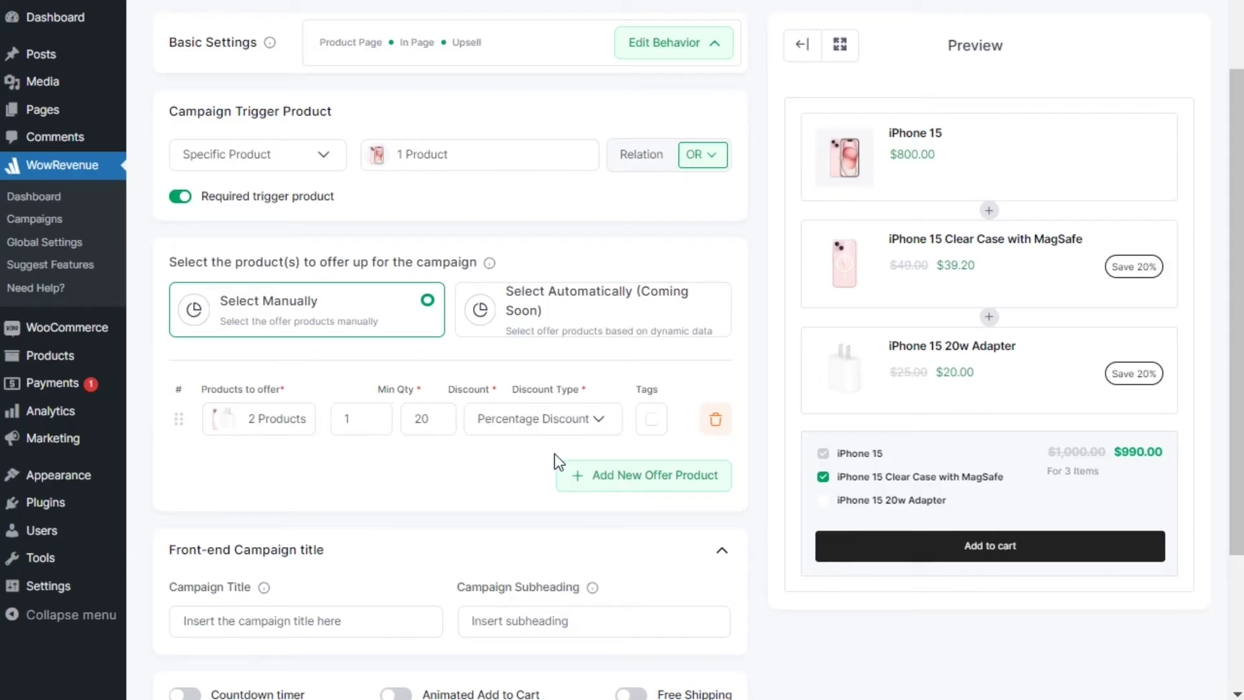
- Add then remove an extra offer row, and toggle the Most Popular tag back off
left_click(606, 475)
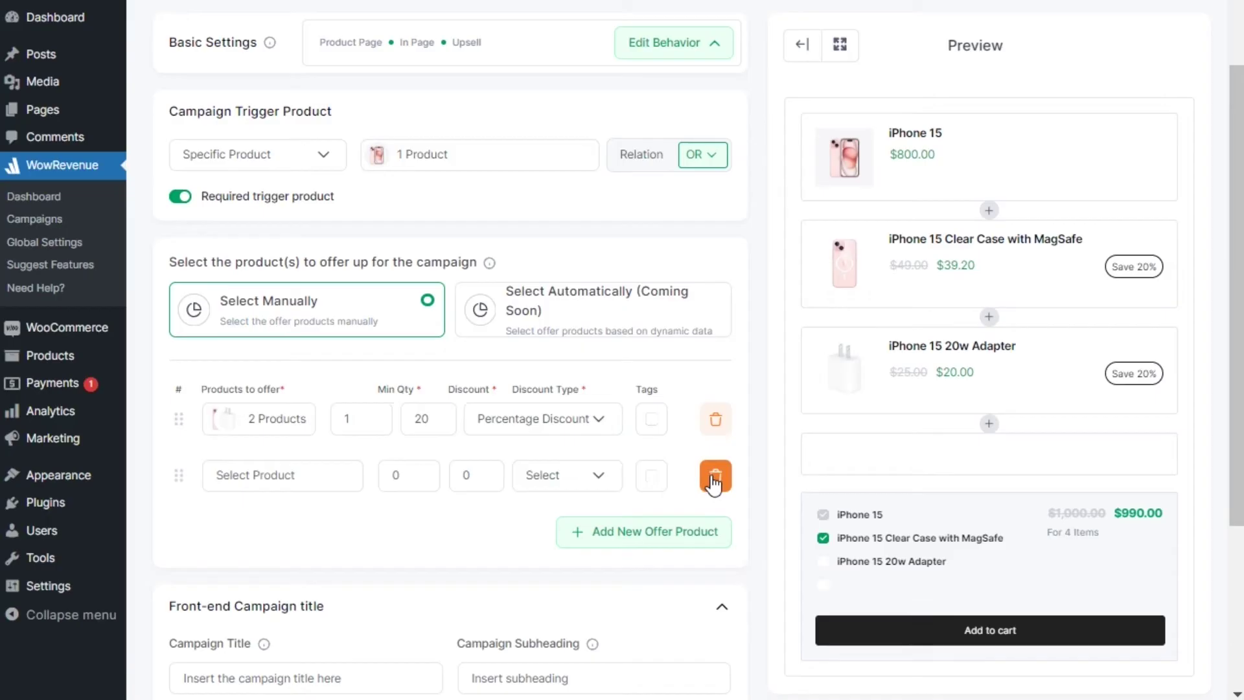
left_click(713, 481)
left_click(654, 423)
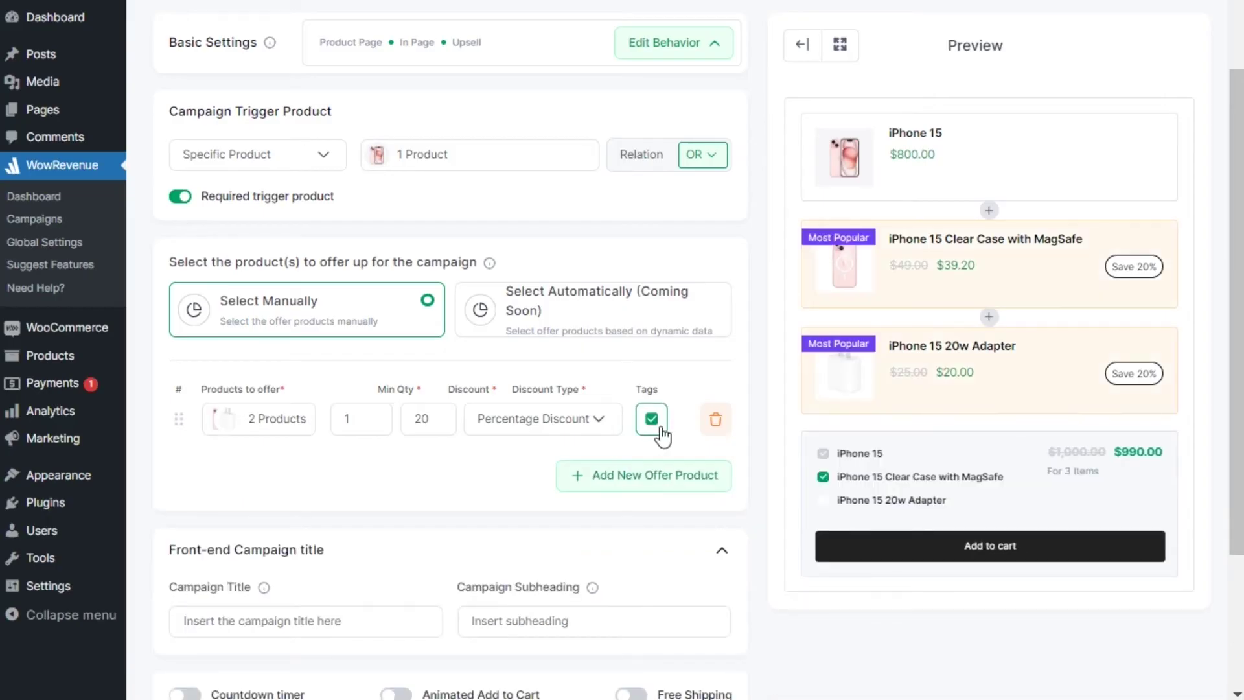
left_click(655, 422)
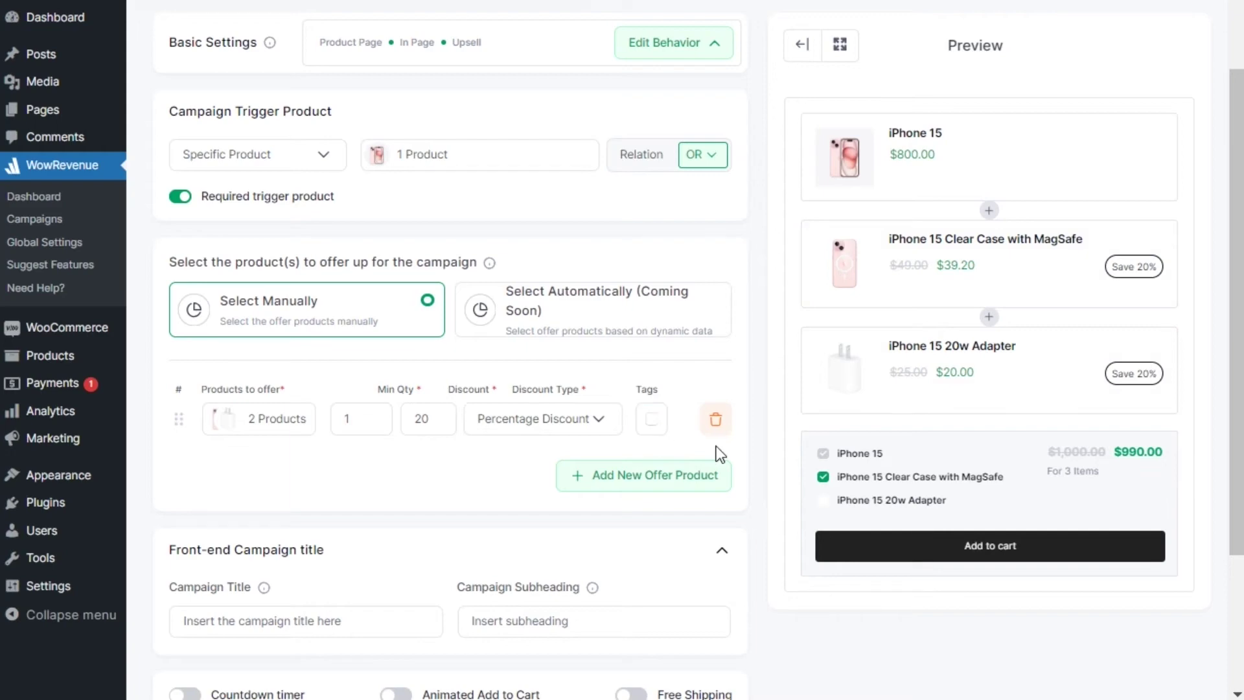
scroll(716, 447, "down", 3)
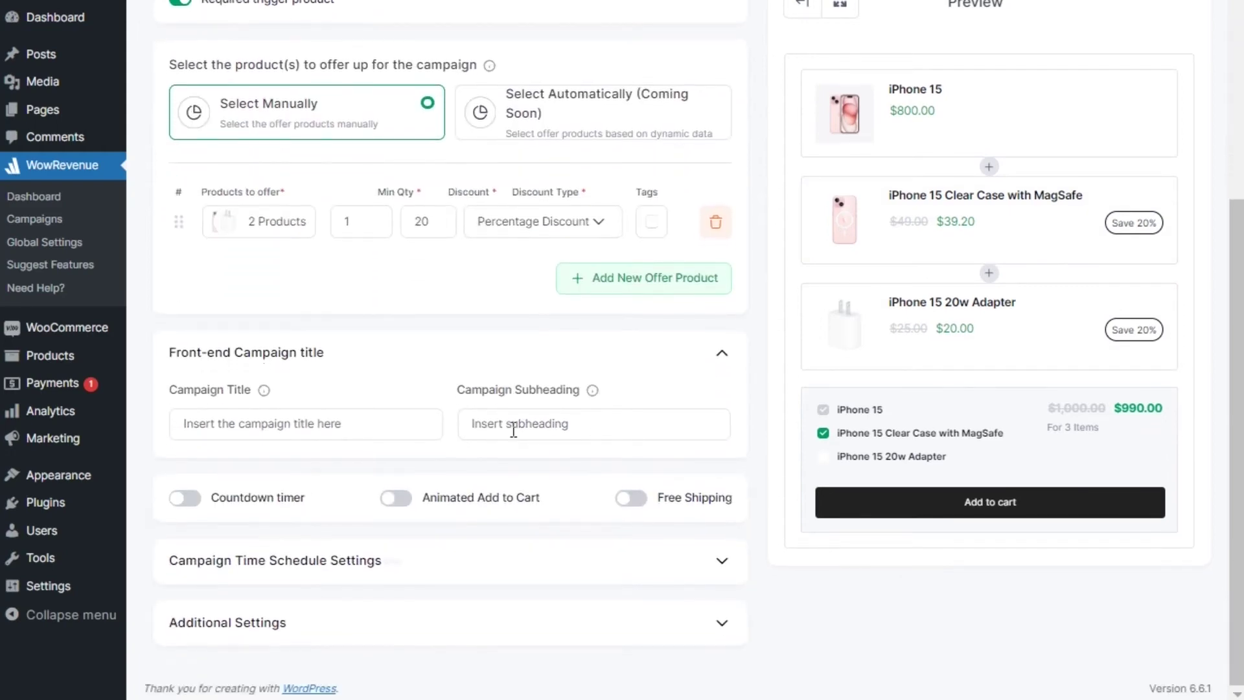
- Enter the title 'Frequently Bought Together' and subheading 'Save time and money by purchasing these popular combinations.'
left_click(380, 422)
type("Frequently Bought Together")
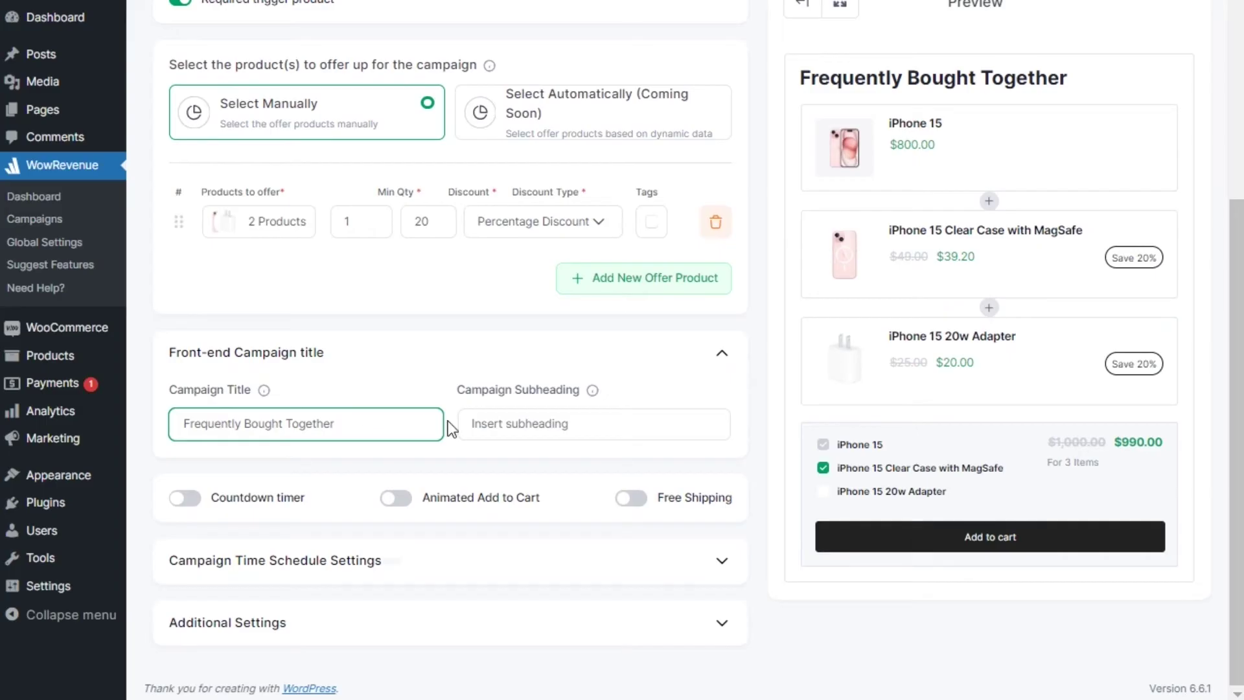
left_click(509, 422)
type("Save time and money by purchasing these popular combinations.")
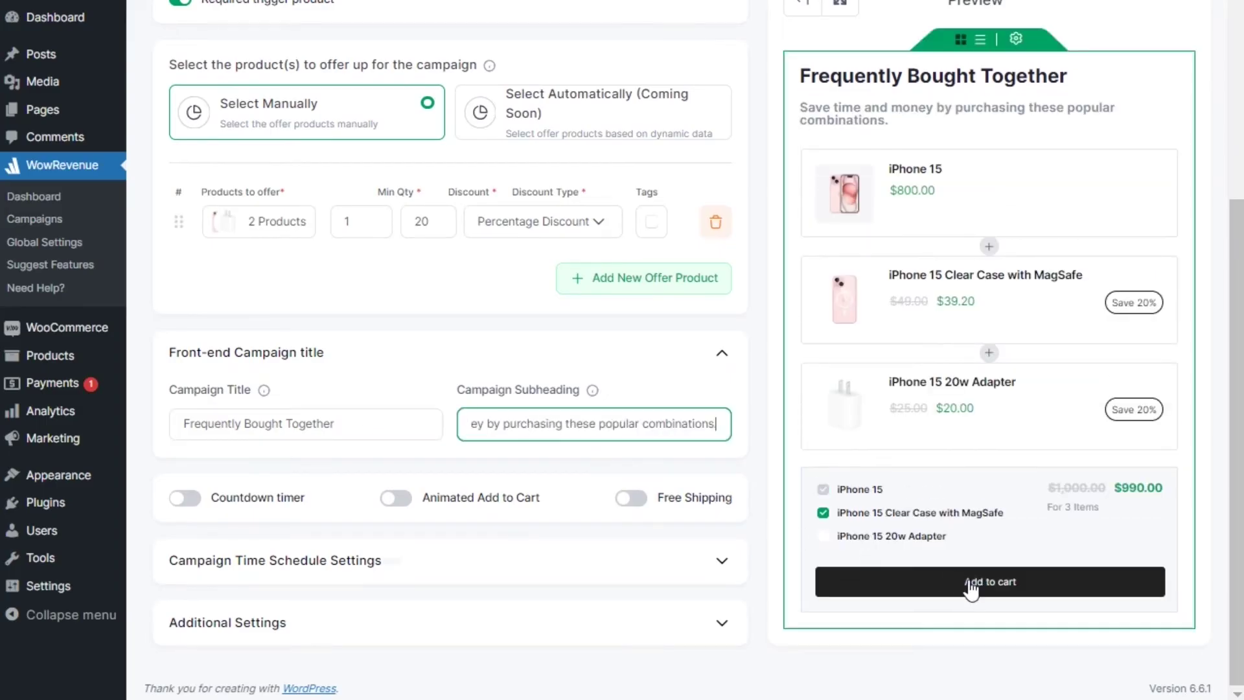
- Check the Add to cart button colours without changes, then switch on the countdown timer
left_click(971, 590)
left_click(946, 532)
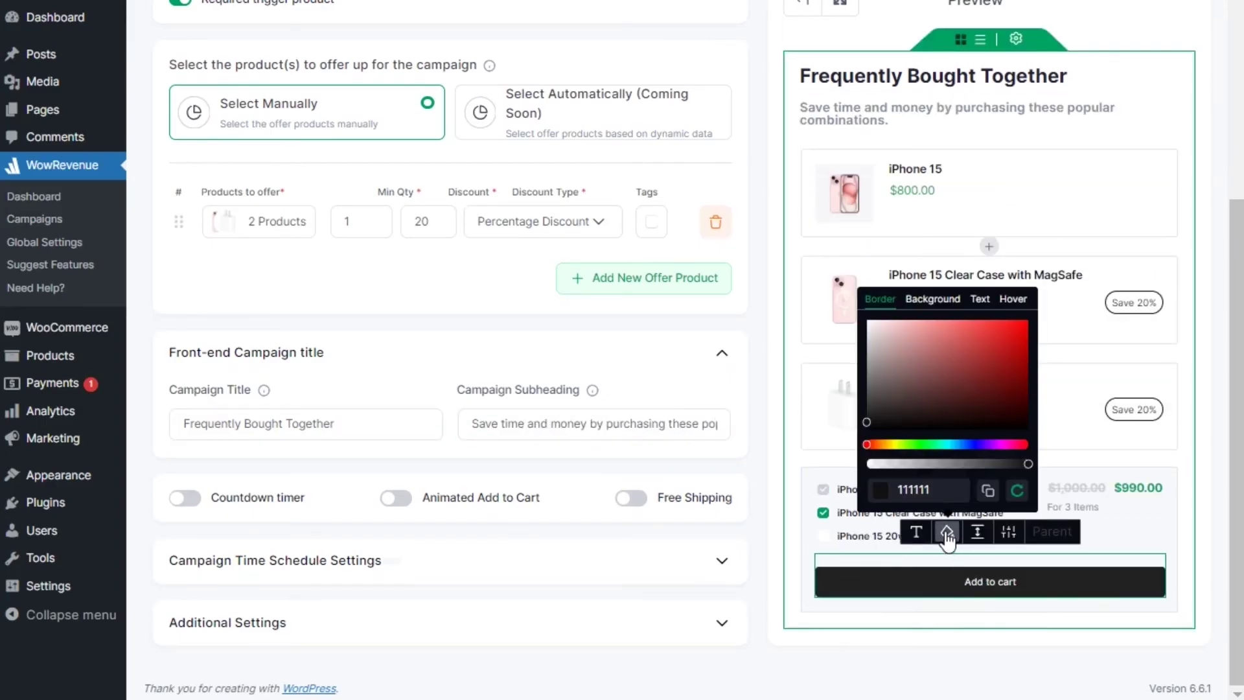
left_click(946, 532)
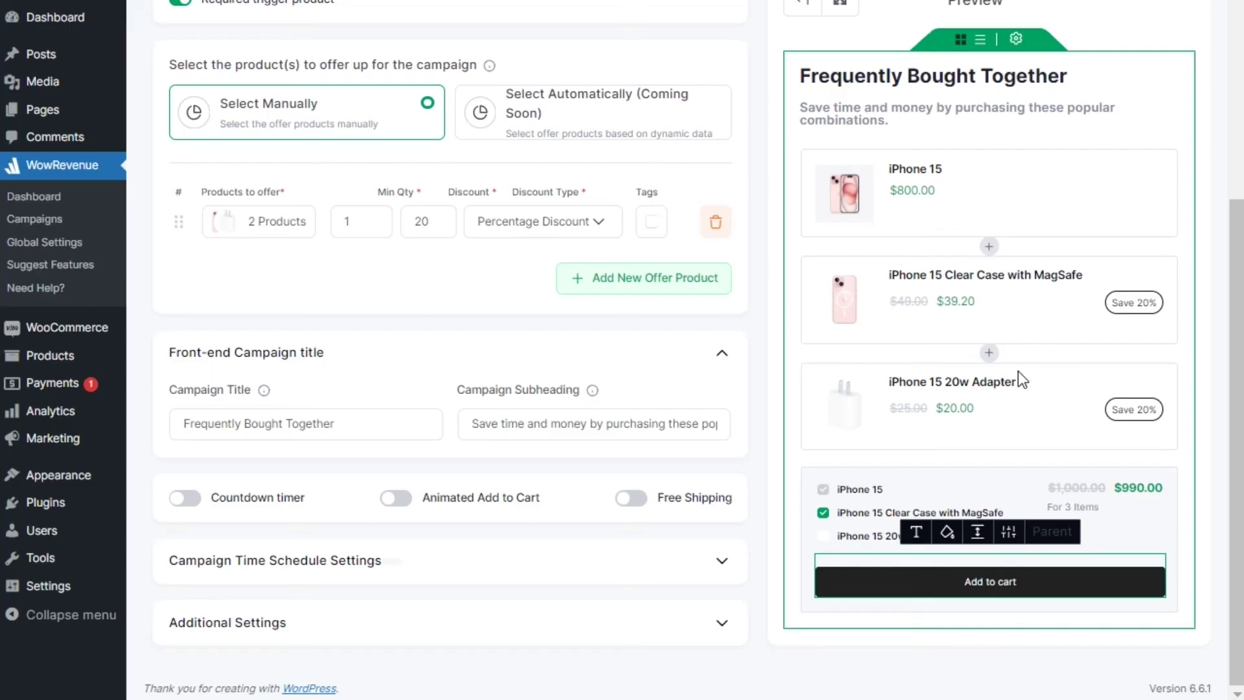
left_click(186, 497)
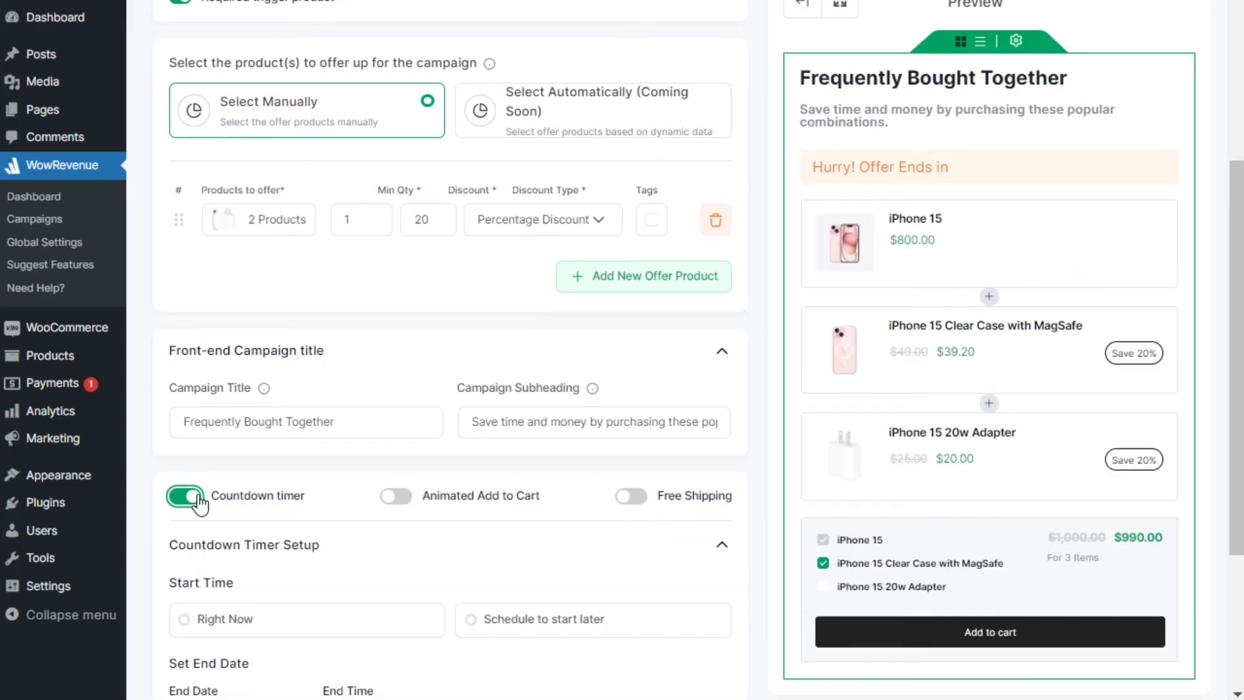
- Set the countdown to end on 09/08/2024 at 12:00 AM
scroll(258, 511, "down", 4)
left_click(264, 484)
left_click(227, 327)
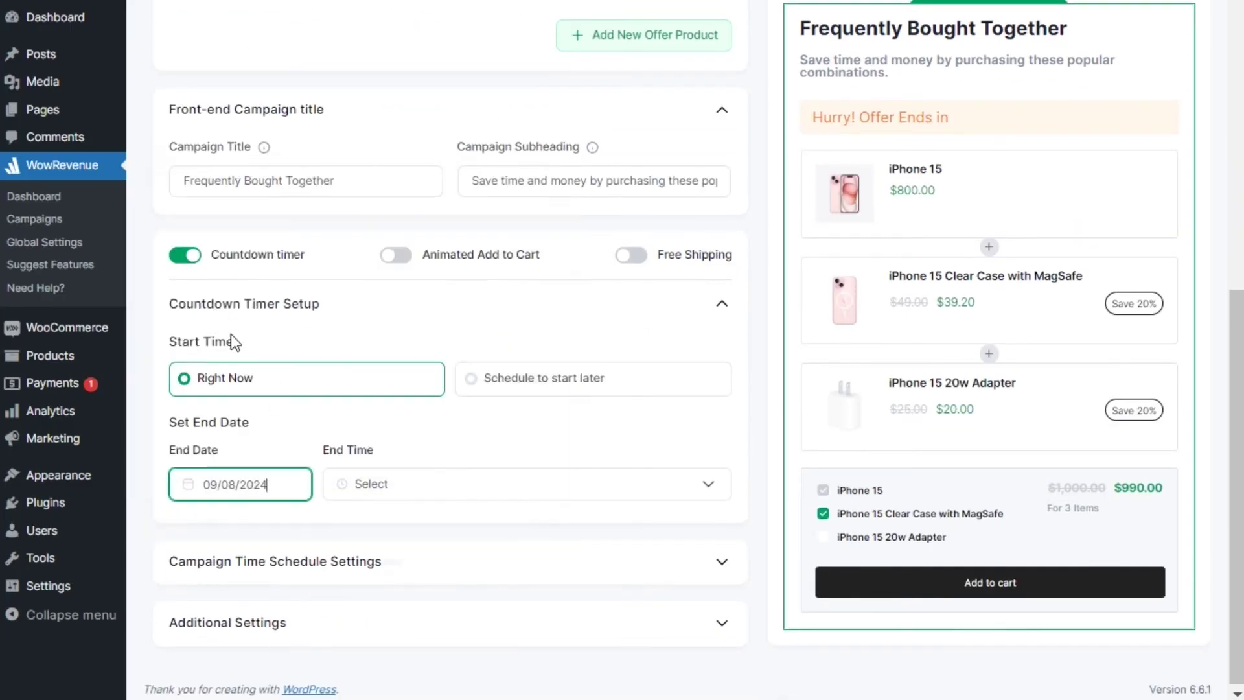
left_click(422, 494)
left_click(422, 518)
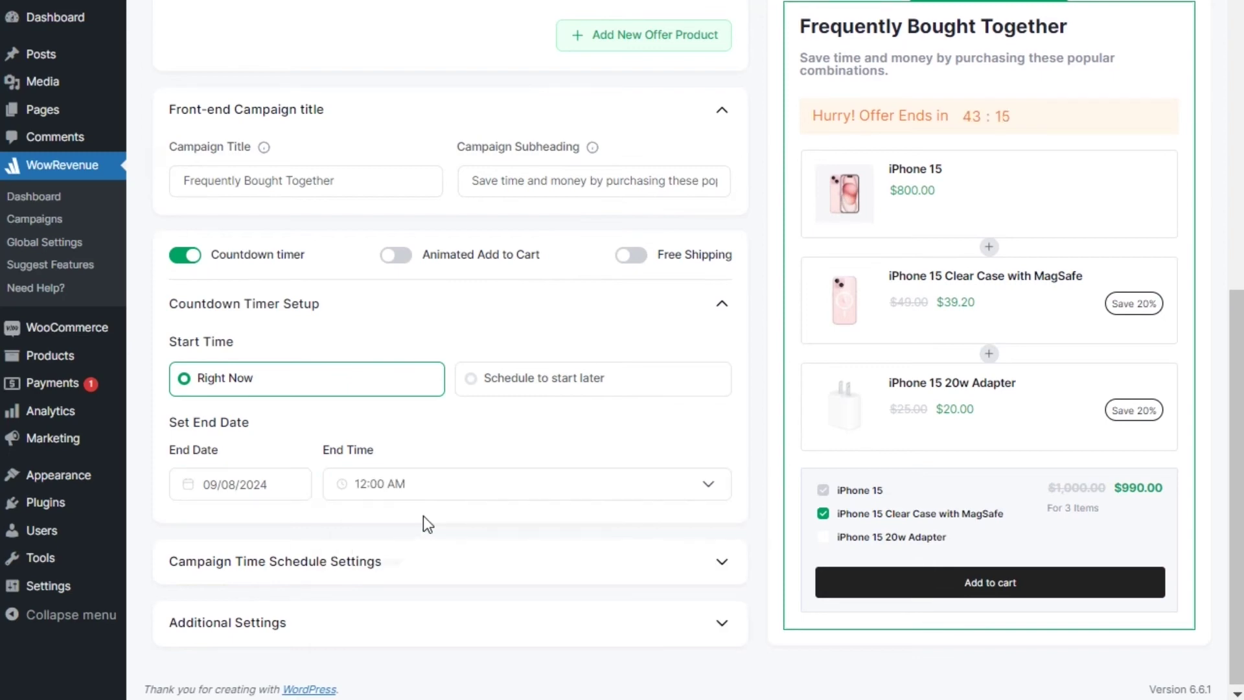
left_click(721, 304)
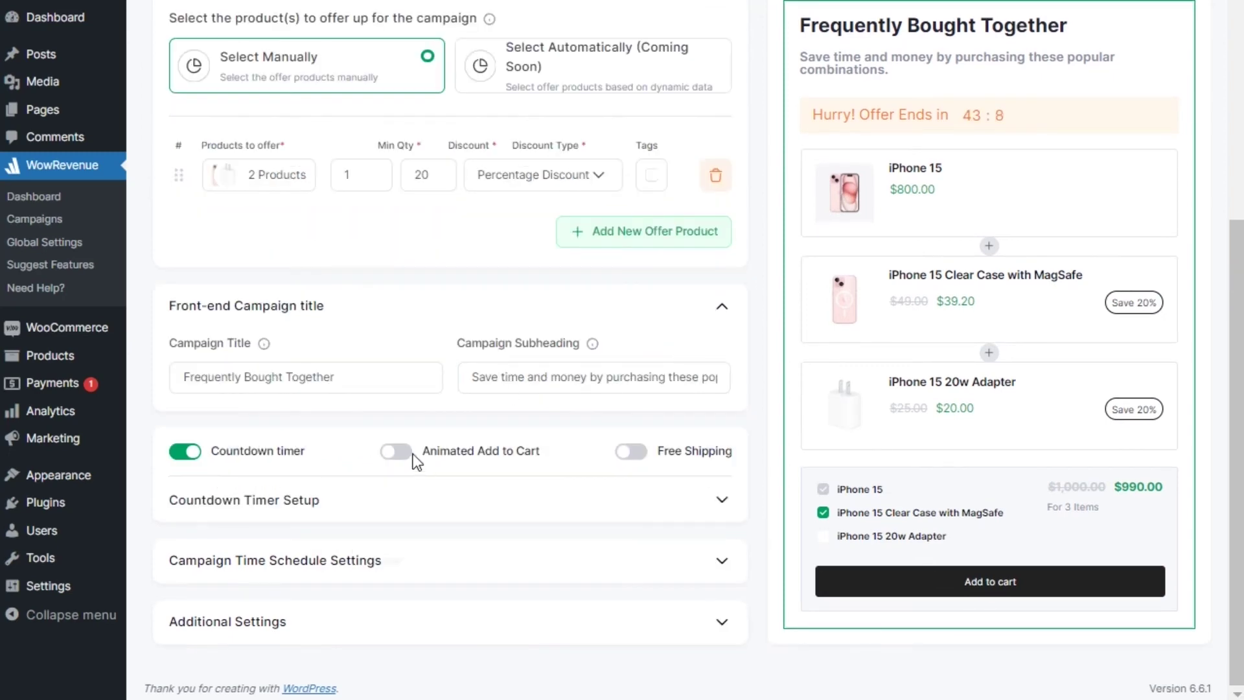
- Turn on Animated Add to Cart with a looping Shake animation
left_click(397, 451)
scroll(345, 420, "down", 3)
left_click(345, 420)
left_click(348, 482)
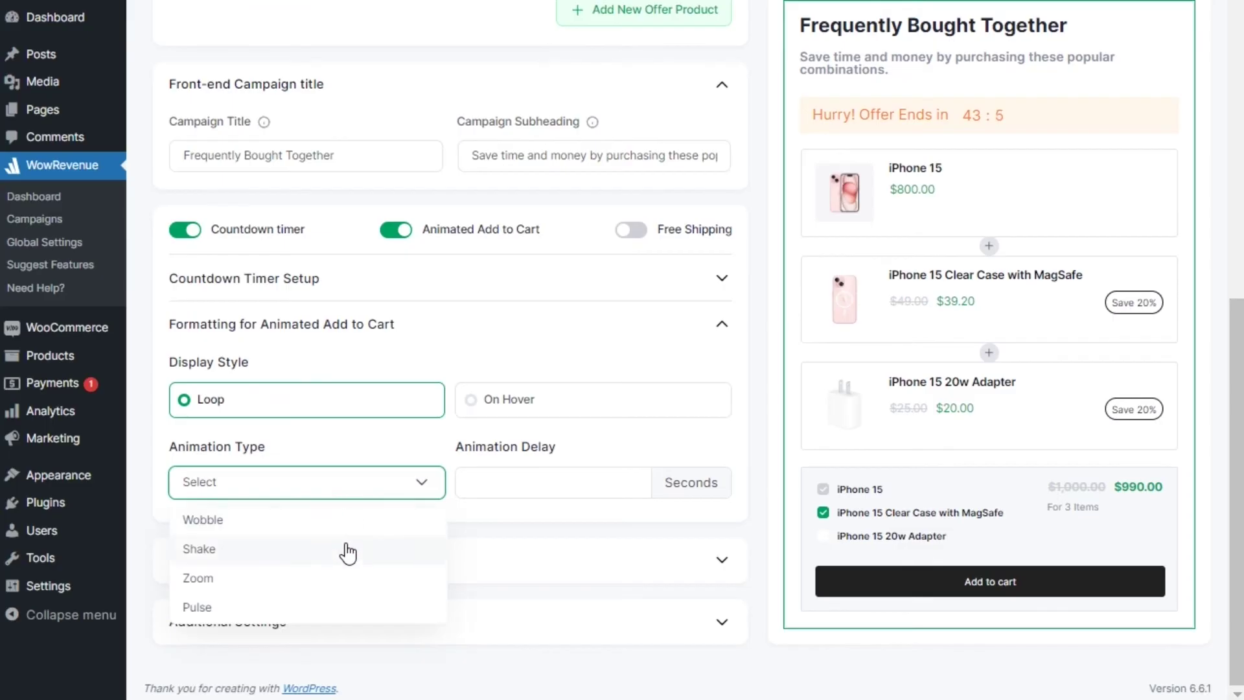
left_click(348, 548)
left_click(721, 324)
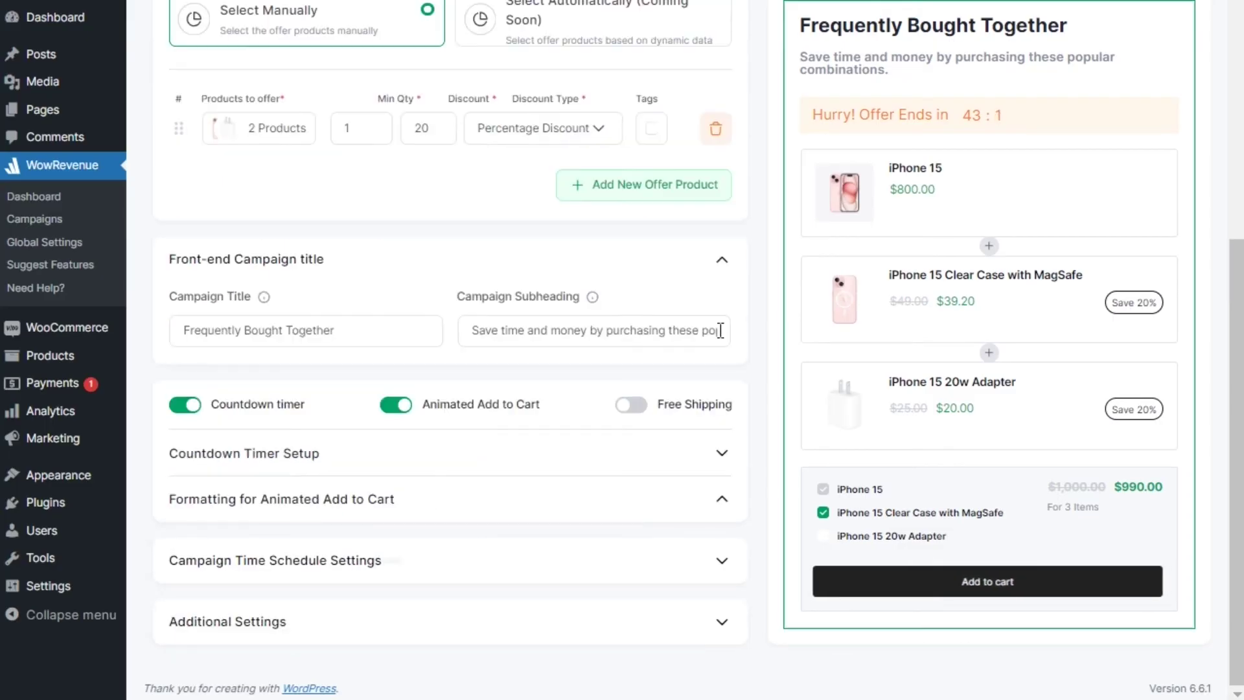
- Turn on free shipping for the campaign and expand the Campaign Time Schedule Settings
scroll(669, 464, "up", 2)
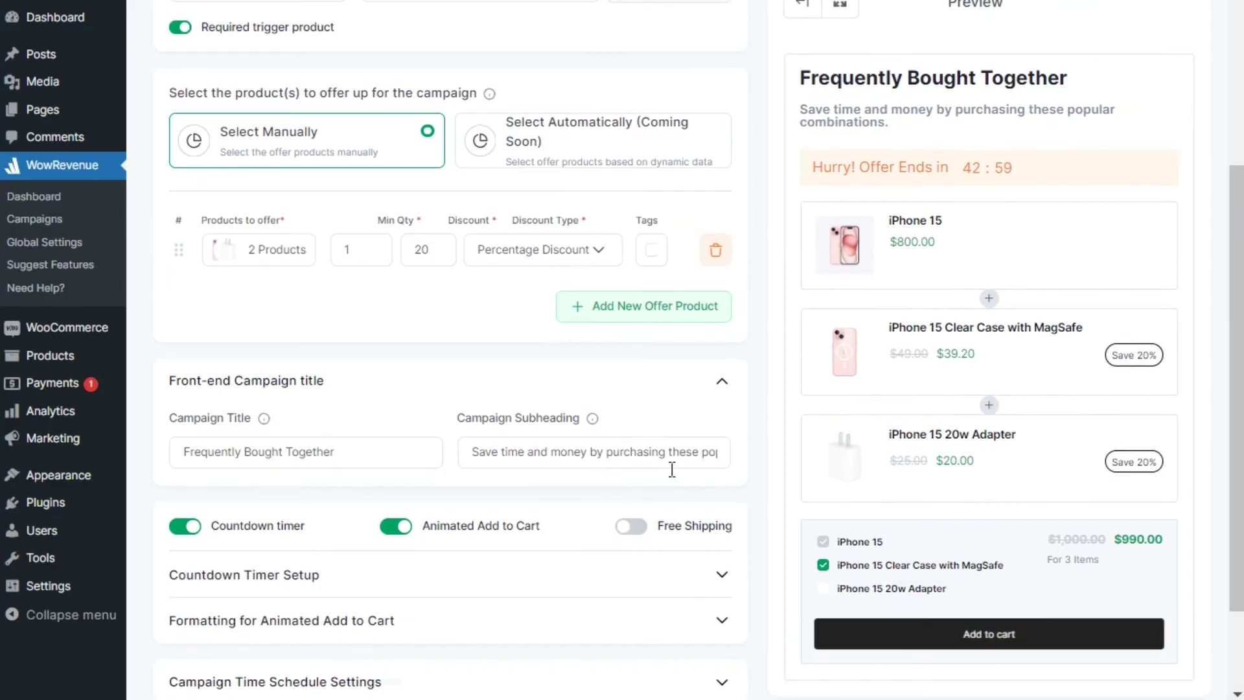
left_click(638, 530)
scroll(644, 527, "down", 2)
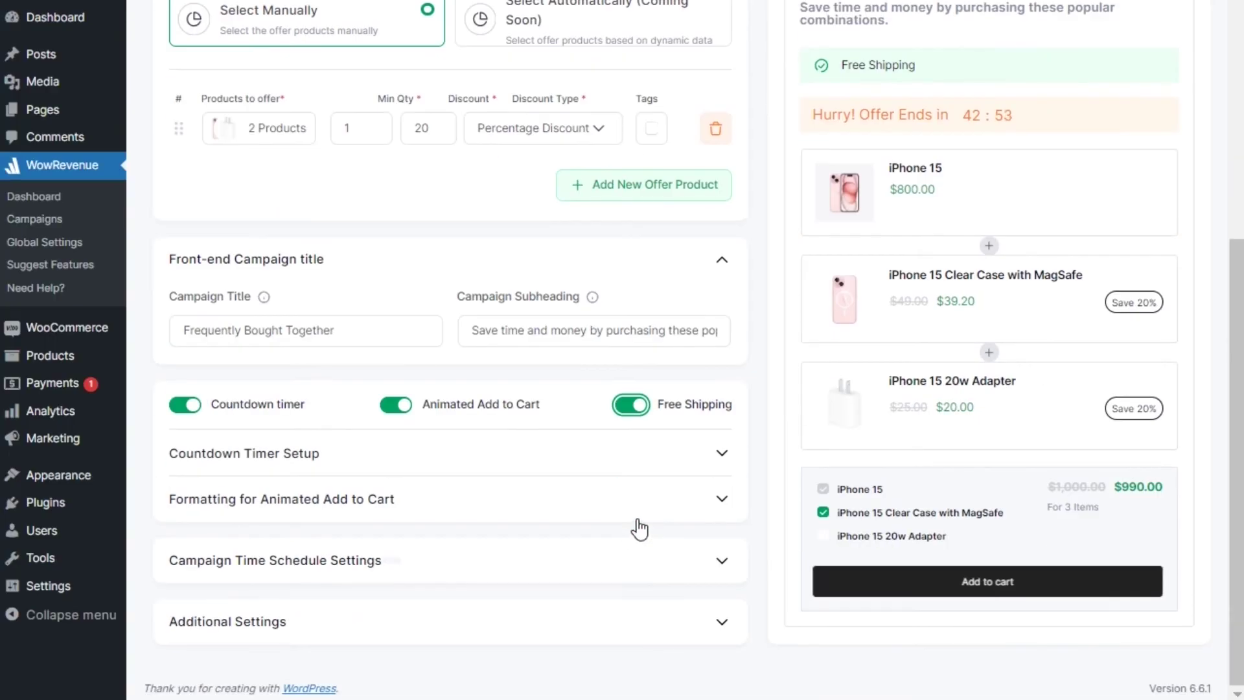
left_click(622, 555)
scroll(624, 549, "down", 1)
scroll(622, 550, "down", 1)
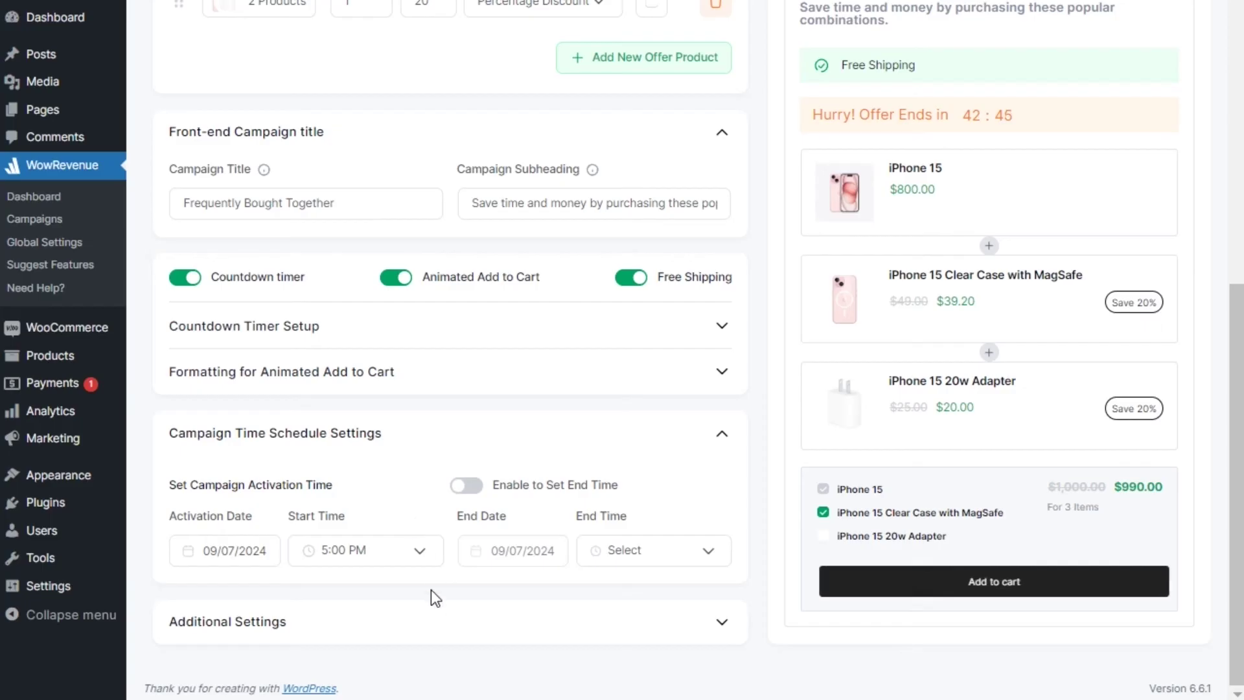
- Expand Additional Settings and try the skip-add-to-cart and quantity selector toggles, leaving both off
left_click(431, 628)
scroll(440, 629, "down", 3)
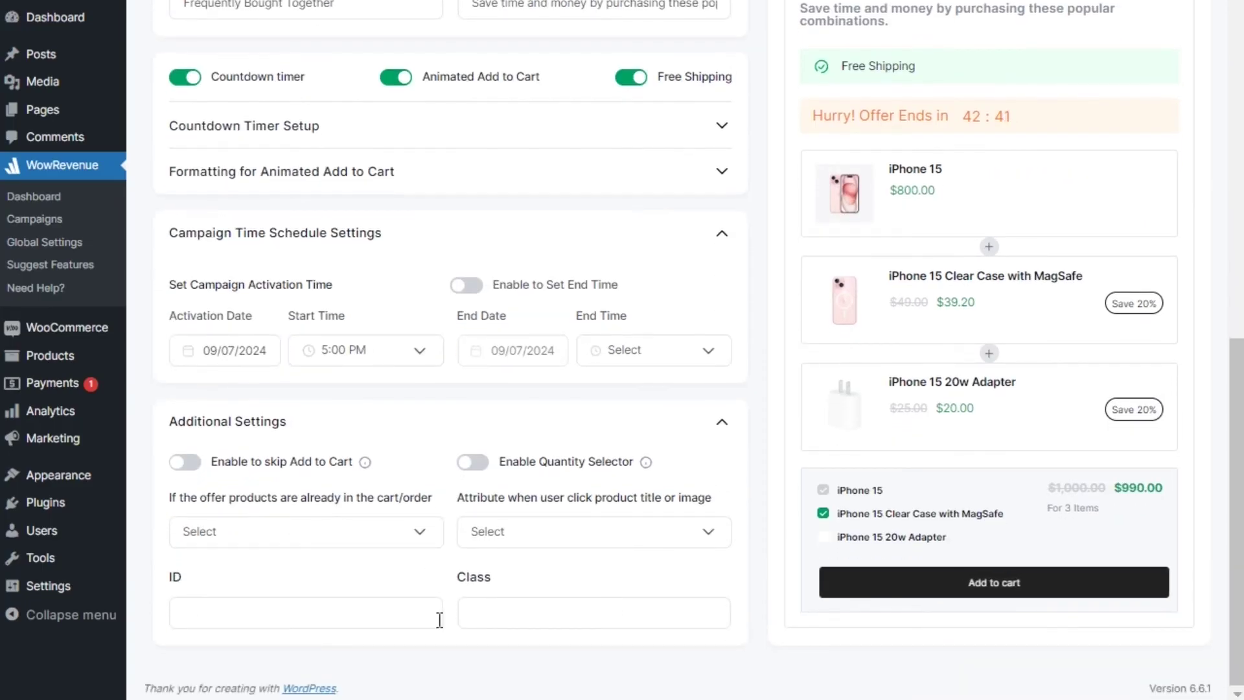
left_click(188, 468)
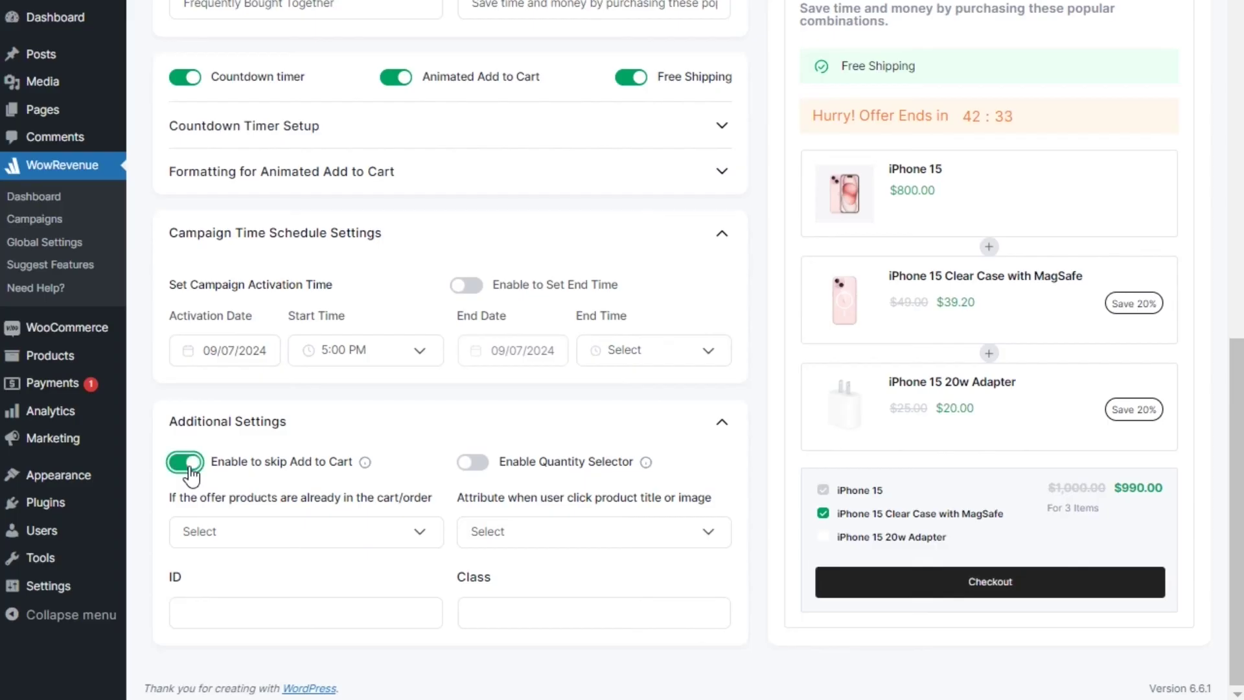
left_click(189, 468)
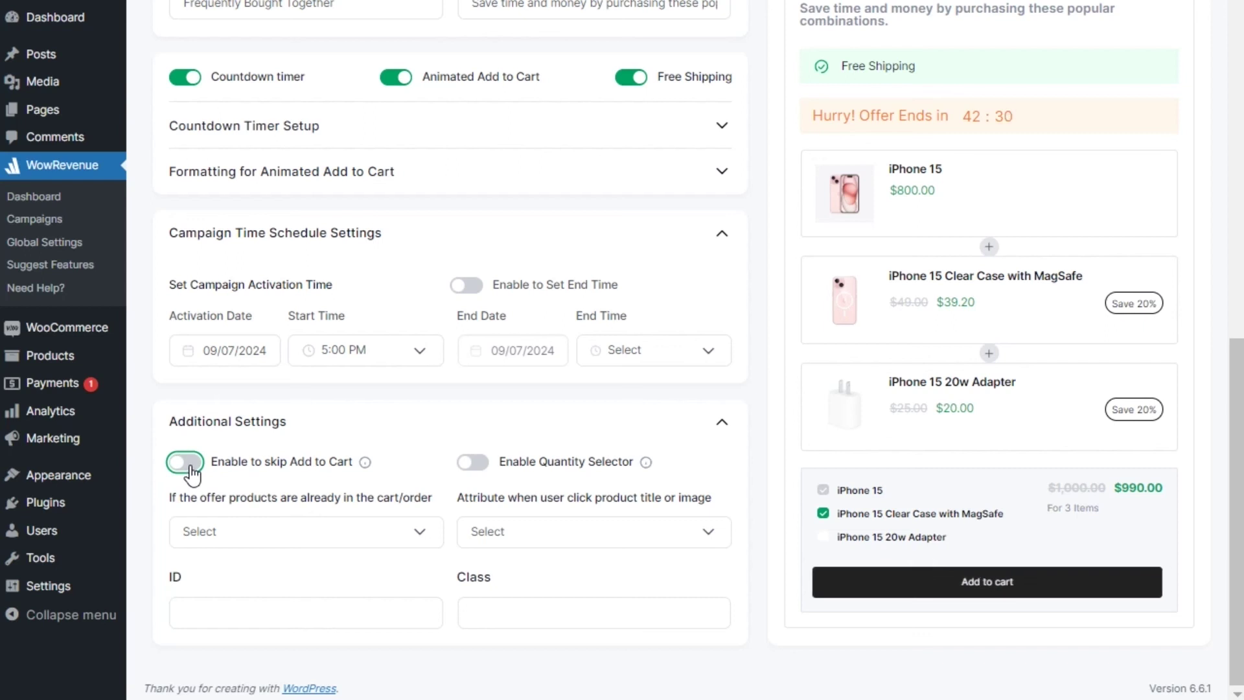
left_click(472, 462)
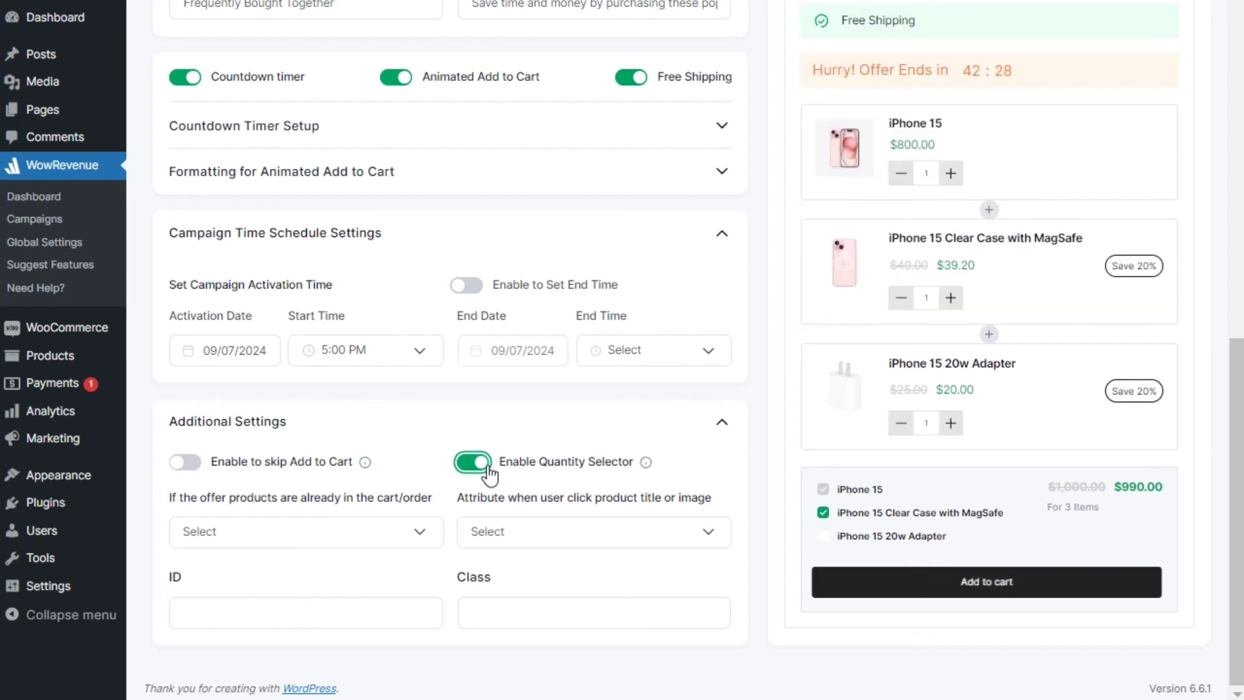
left_click(473, 462)
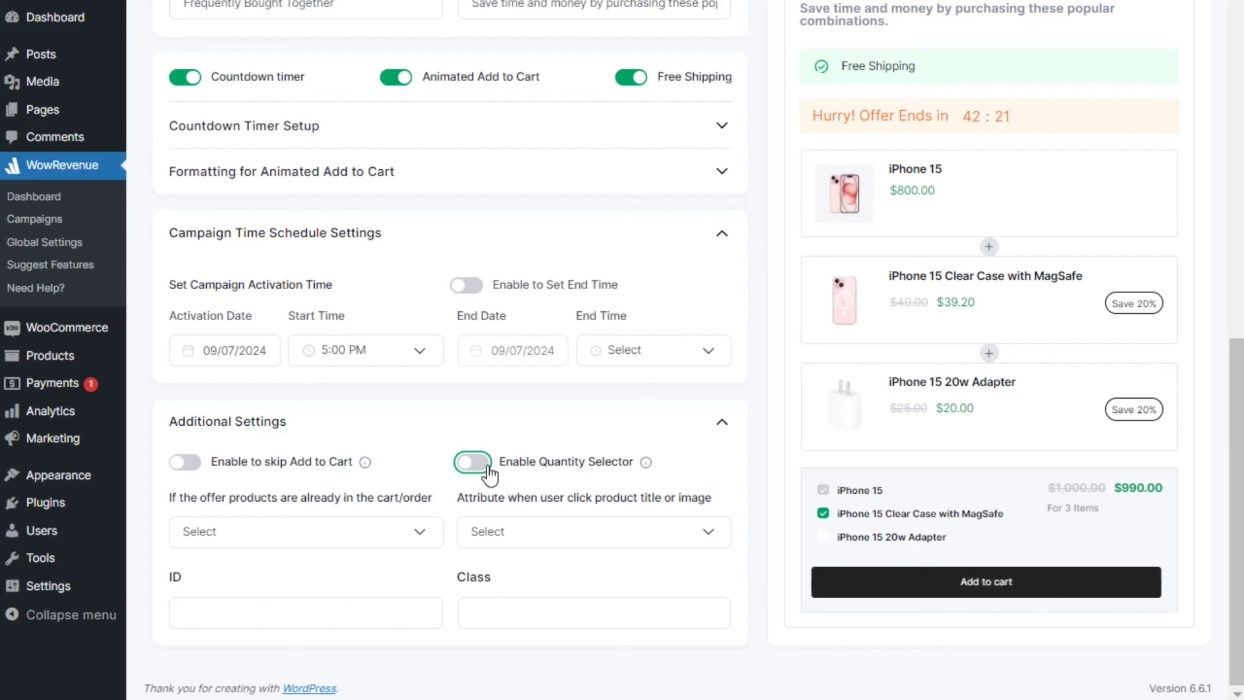
- Review the options for offer products already in cart and for clicking a product title, choosing none
left_click(389, 537)
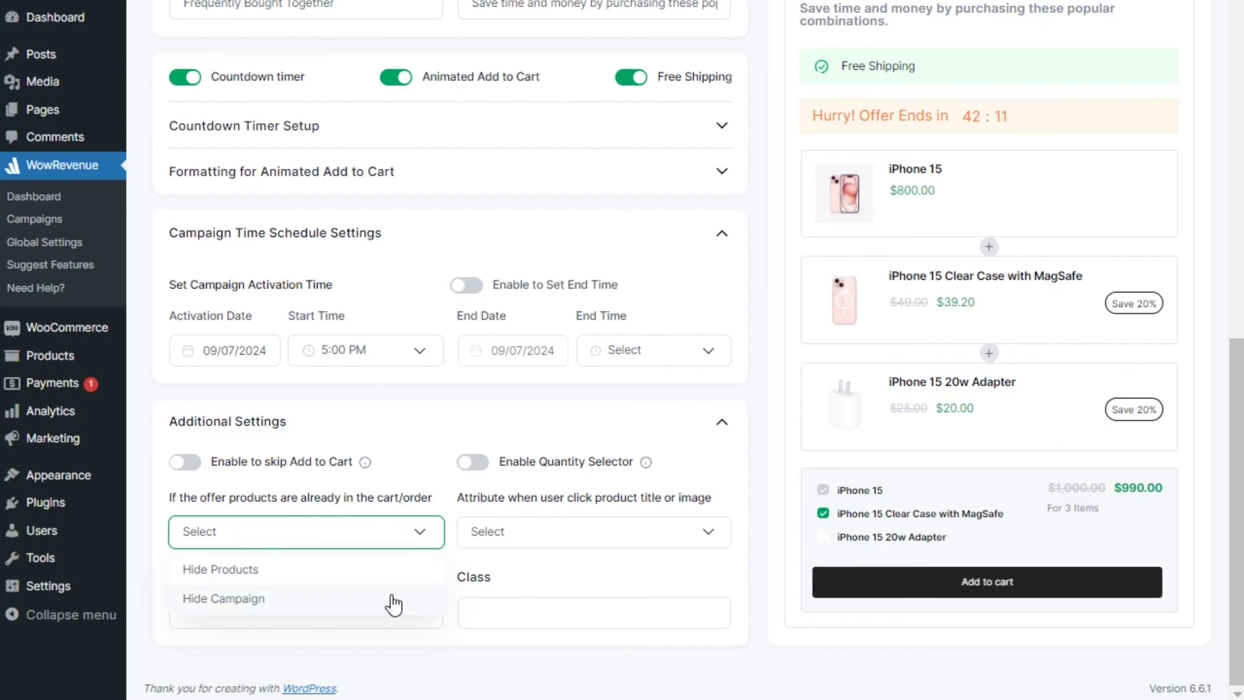
left_click(557, 533)
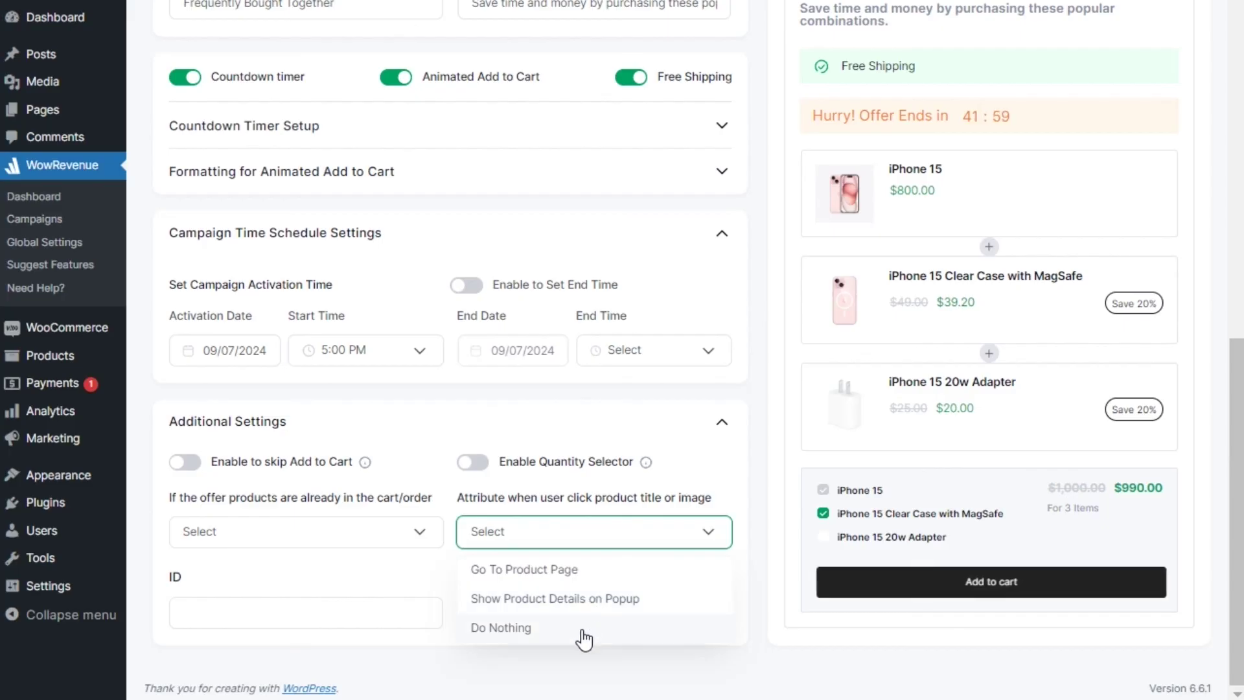
left_click(632, 546)
- Save the campaign as Active and view its iPhone 15 offer with countdown, free shipping and 20% OFF add-ons
scroll(946, 539, "up", 10)
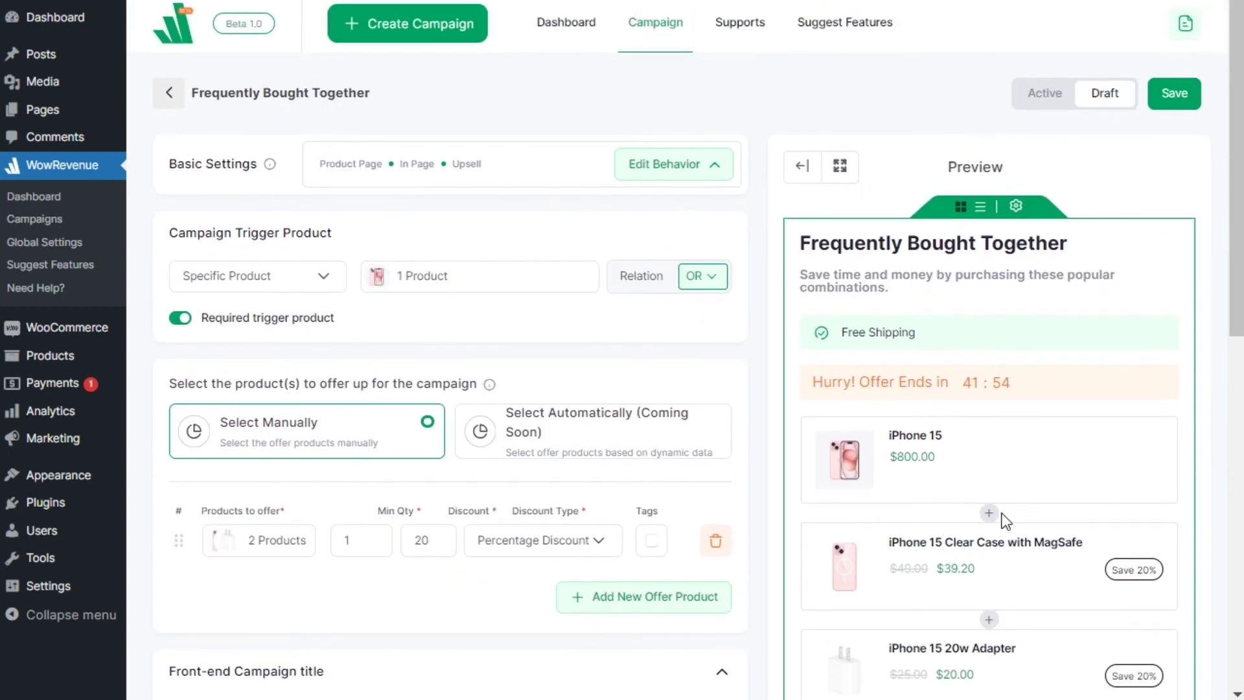
left_click(1176, 97)
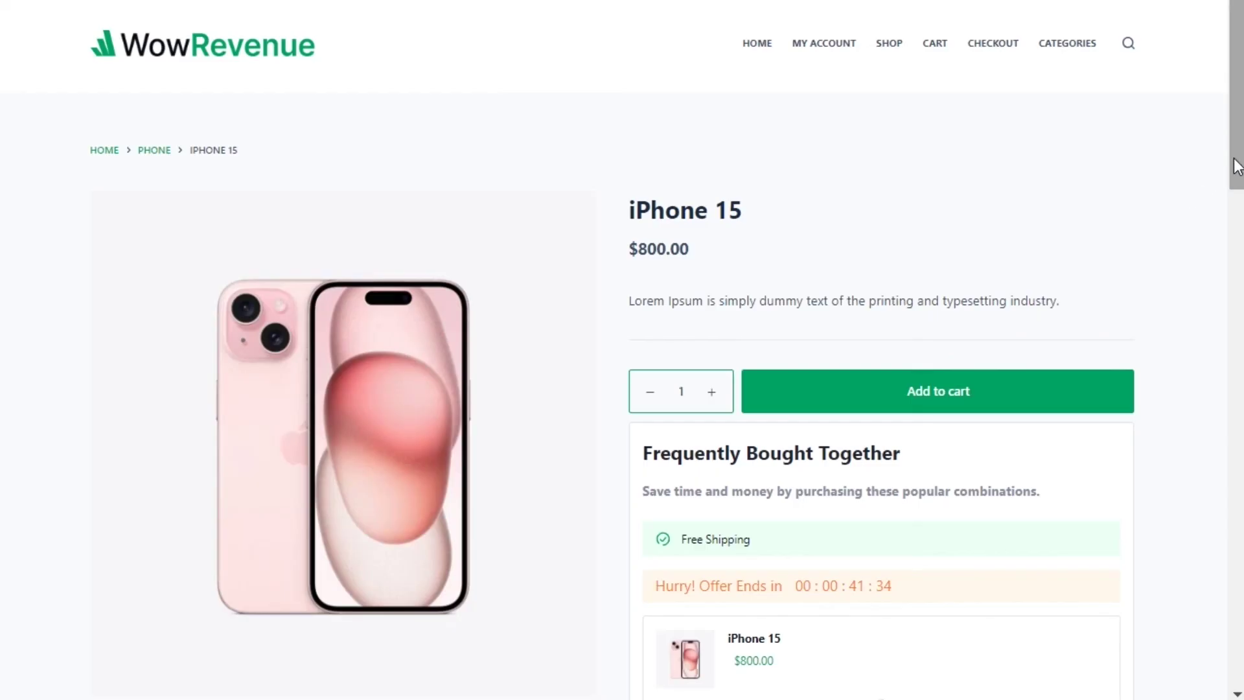
left_click_drag(1234, 171, 1232, 277)
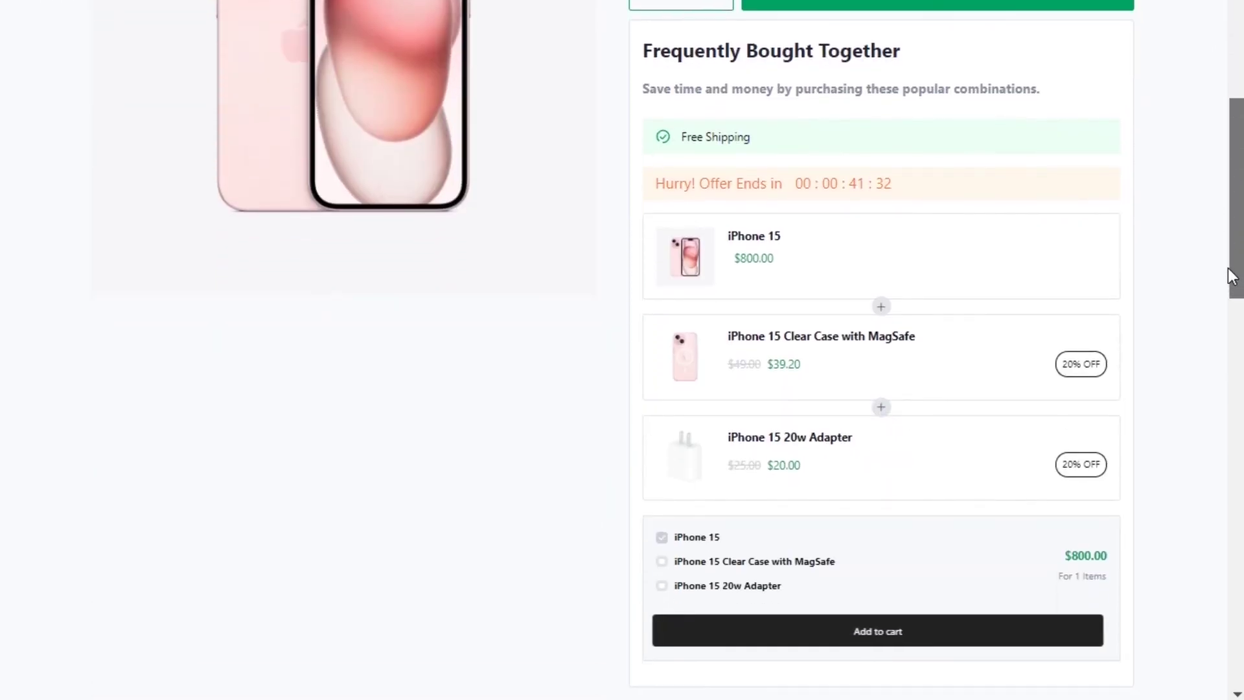